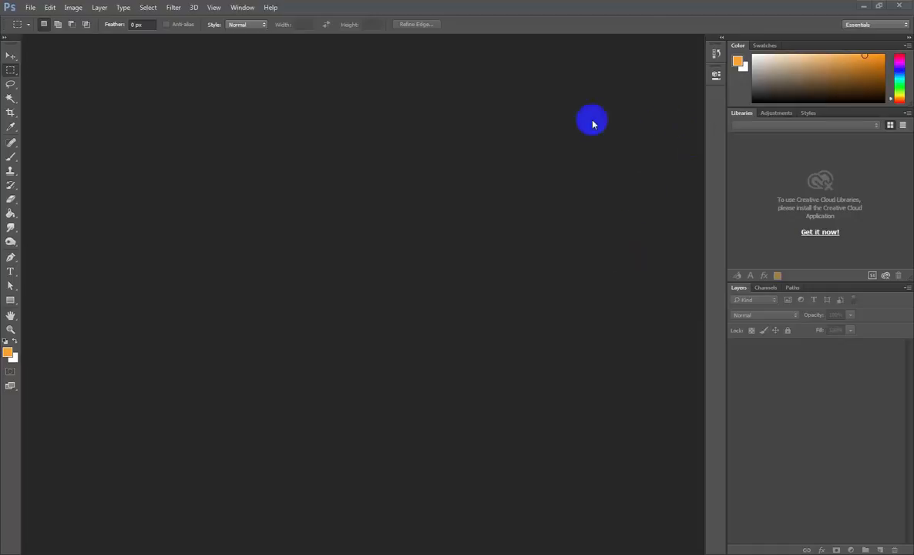
- Examine the options of the main tools one after another, from Magic Wand through Type and Spot Healing, ending with the Move tool
{"action": "left_click", "coordinate": [137, 25]}
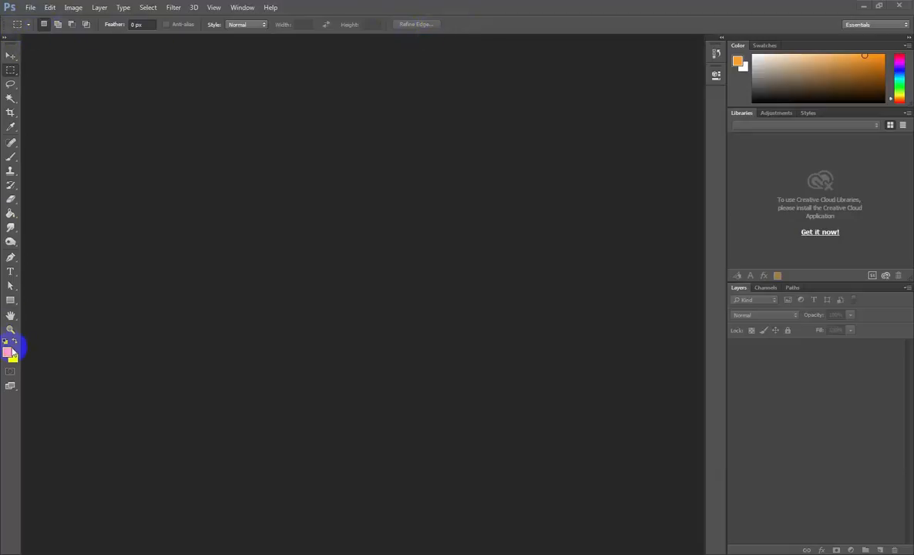
{"action": "left_click", "coordinate": [10, 58]}
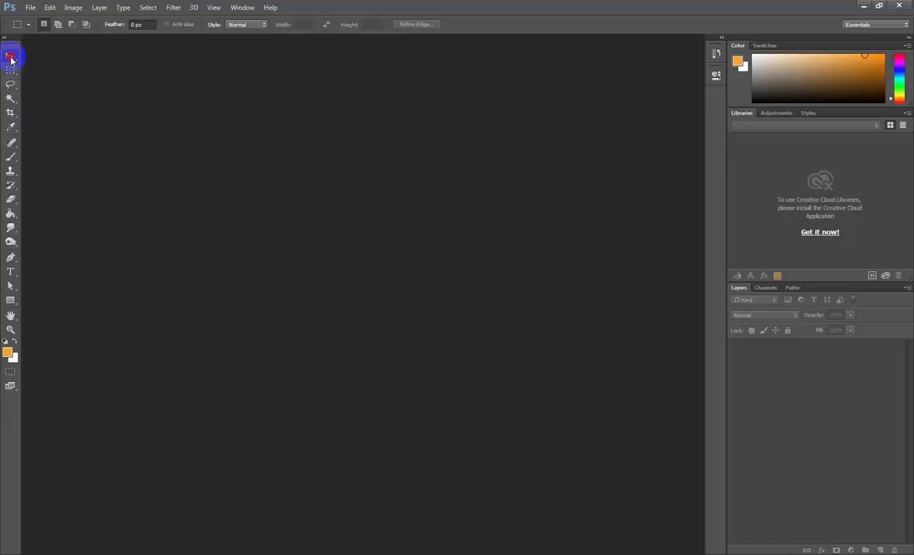
{"action": "left_click", "coordinate": [10, 98]}
{"action": "left_click", "coordinate": [10, 112]}
{"action": "left_click", "coordinate": [10, 126]}
{"action": "left_click", "coordinate": [11, 171]}
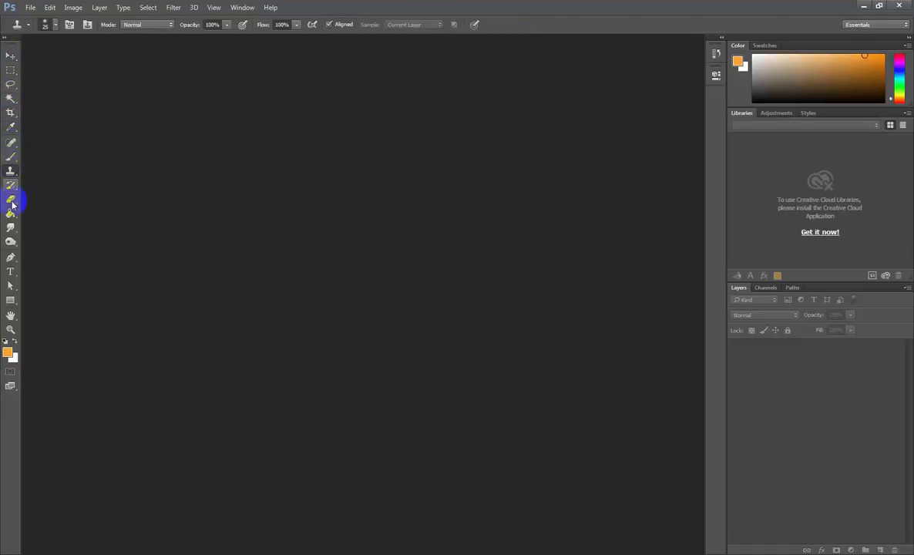
{"action": "left_click", "coordinate": [11, 200]}
{"action": "left_click", "coordinate": [10, 229]}
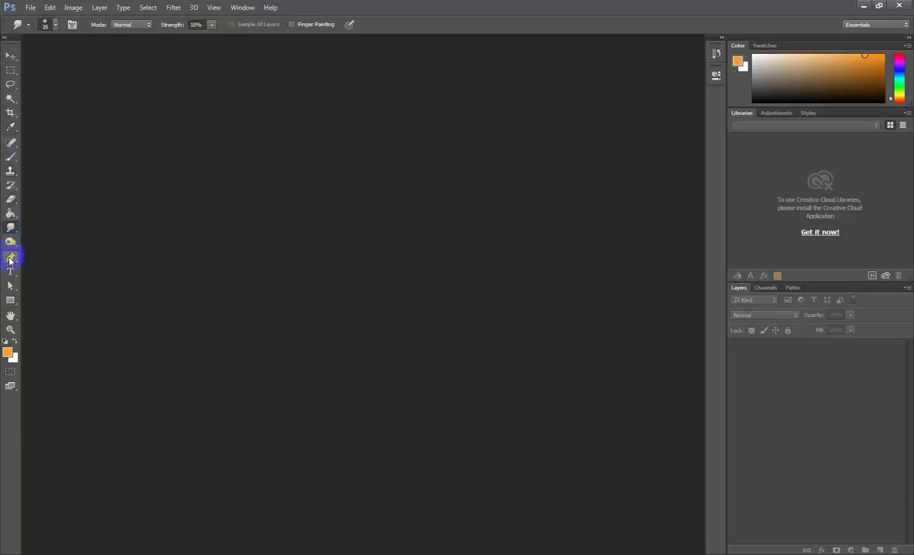
{"action": "left_click", "coordinate": [10, 242]}
{"action": "left_click", "coordinate": [10, 271]}
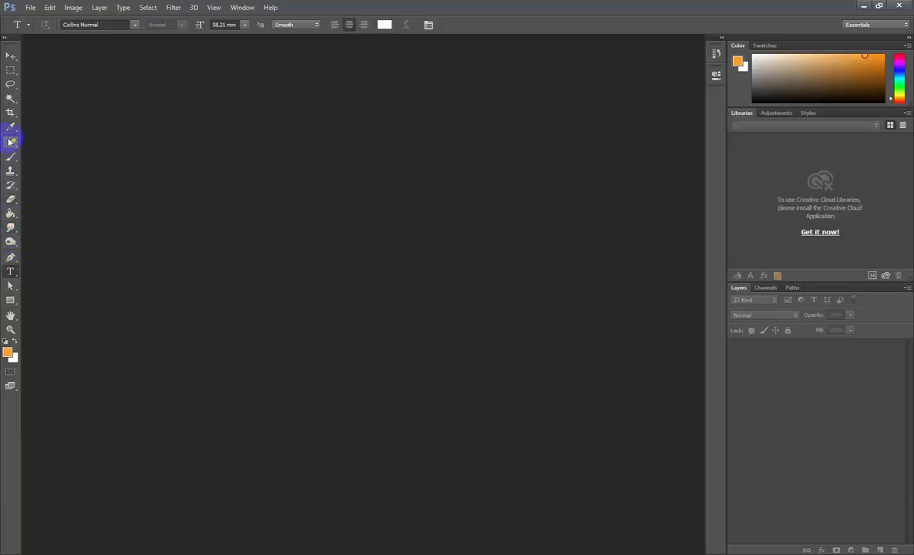
{"action": "left_click", "coordinate": [10, 143]}
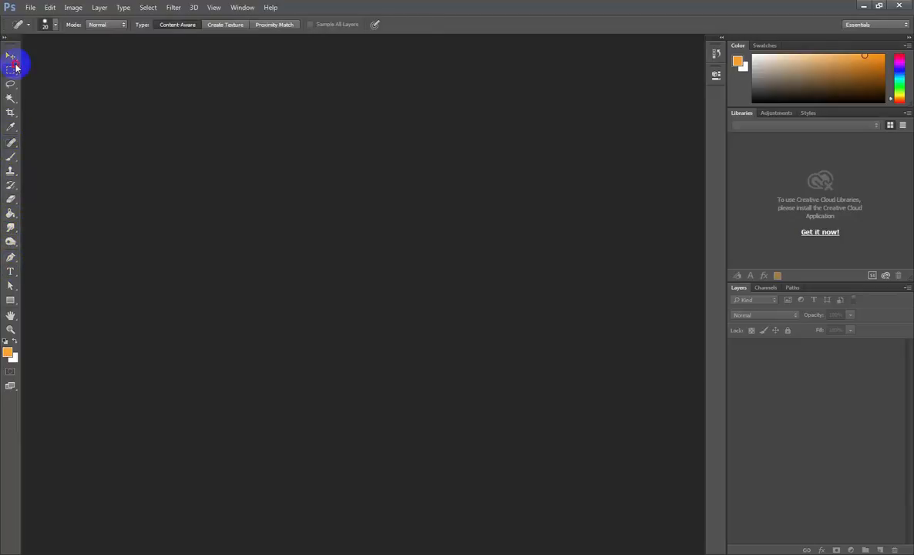
{"action": "left_click", "coordinate": [15, 69]}
{"action": "left_click", "coordinate": [14, 59]}
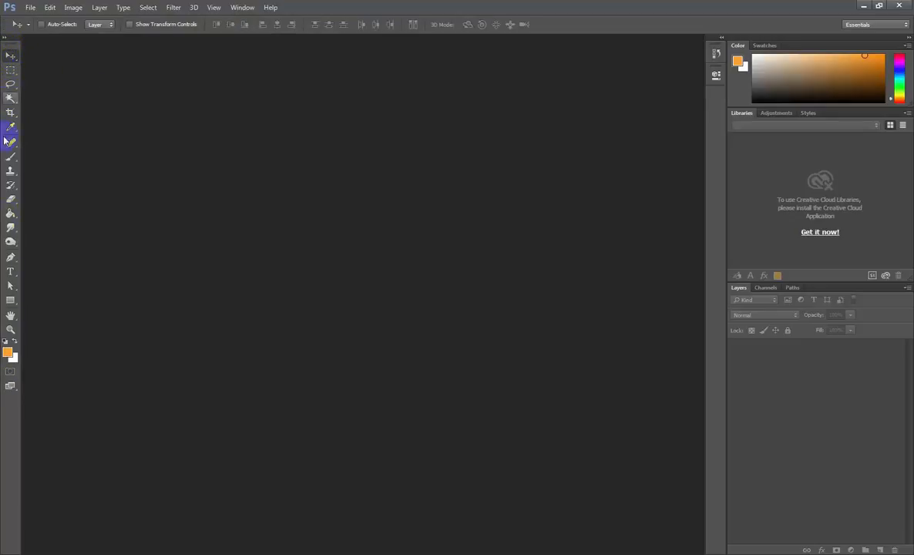
- Expand the toolbox to two columns and activate the Hand tool, followed by the Zoom tool
{"action": "left_click", "coordinate": [4, 39]}
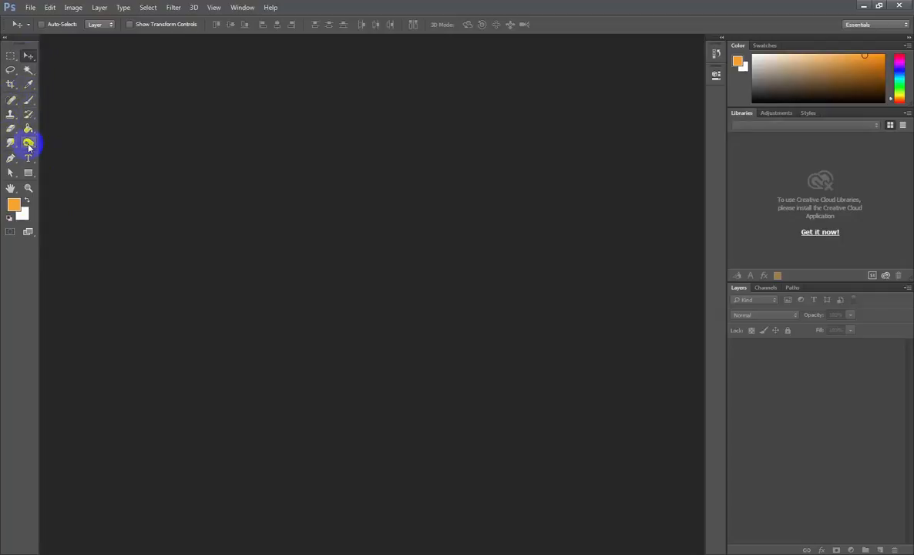
{"action": "left_click", "coordinate": [11, 189]}
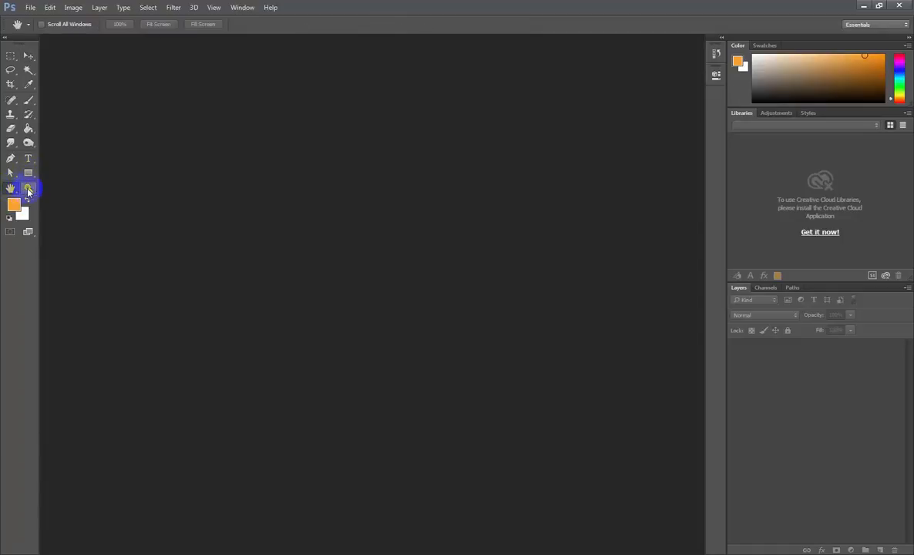
{"action": "left_click", "coordinate": [27, 190]}
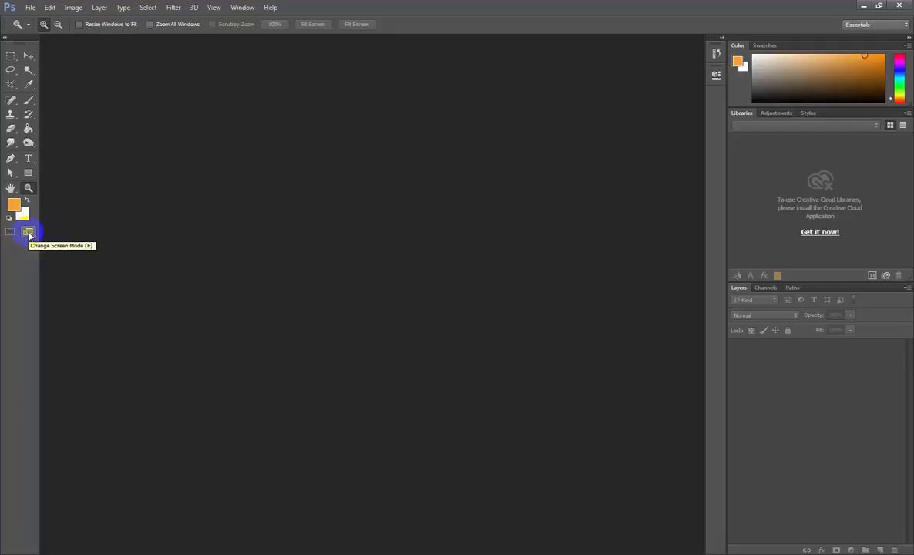
- View the available screen modes and close the list without choosing another one
{"action": "left_click", "coordinate": [29, 232]}
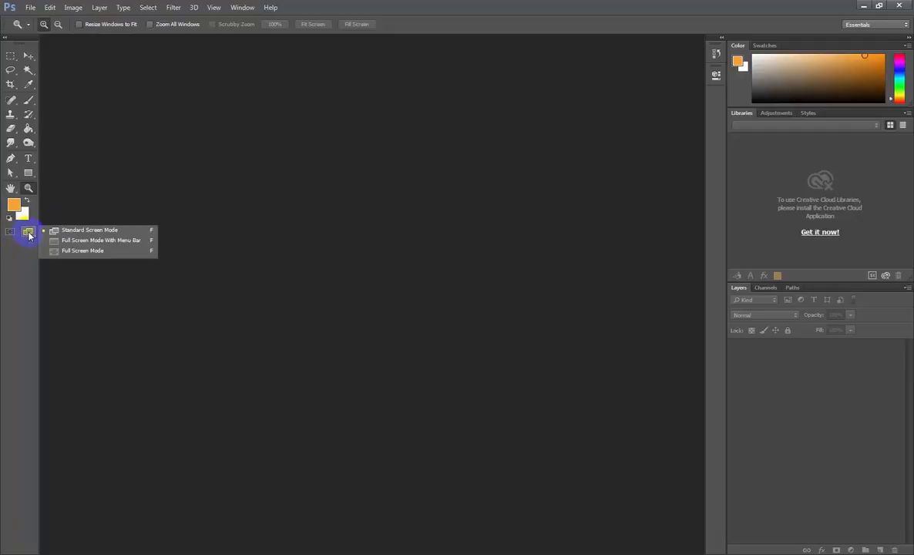
{"action": "left_click", "coordinate": [168, 231]}
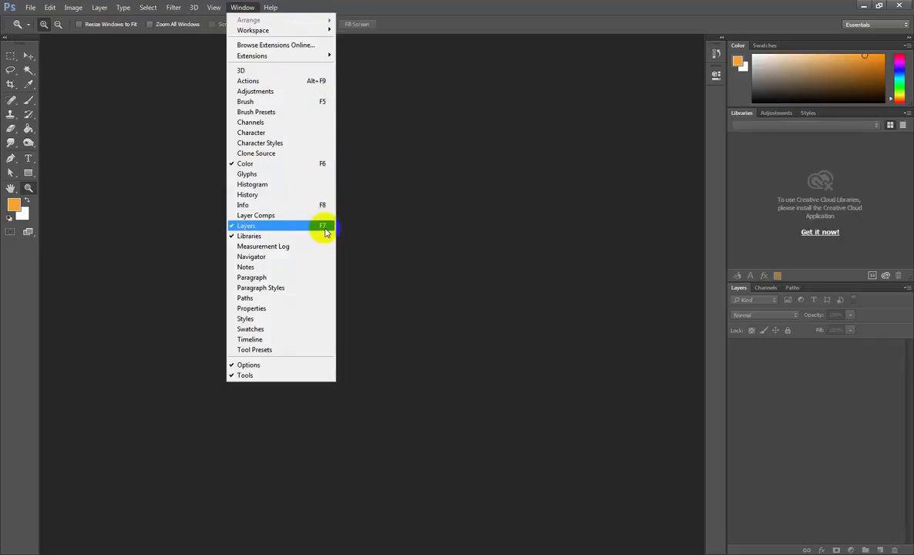
- Hide the Libraries panel, and toggle the Color panel off and back on
{"action": "left_click", "coordinate": [232, 237]}
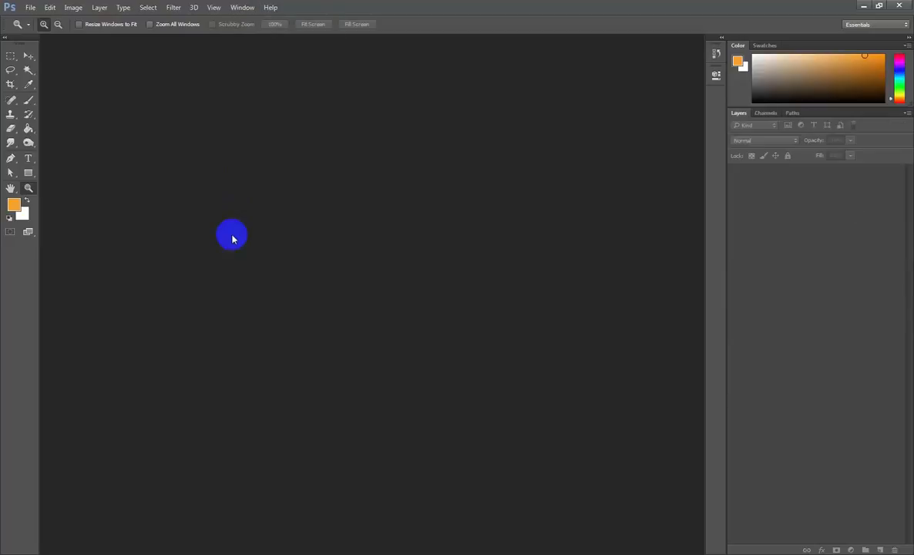
{"action": "left_click", "coordinate": [241, 9]}
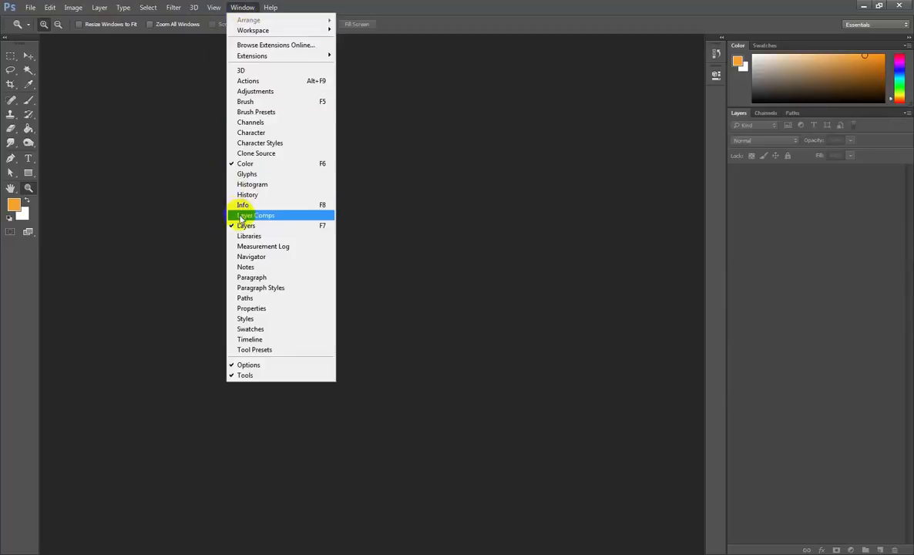
{"action": "left_click", "coordinate": [232, 165]}
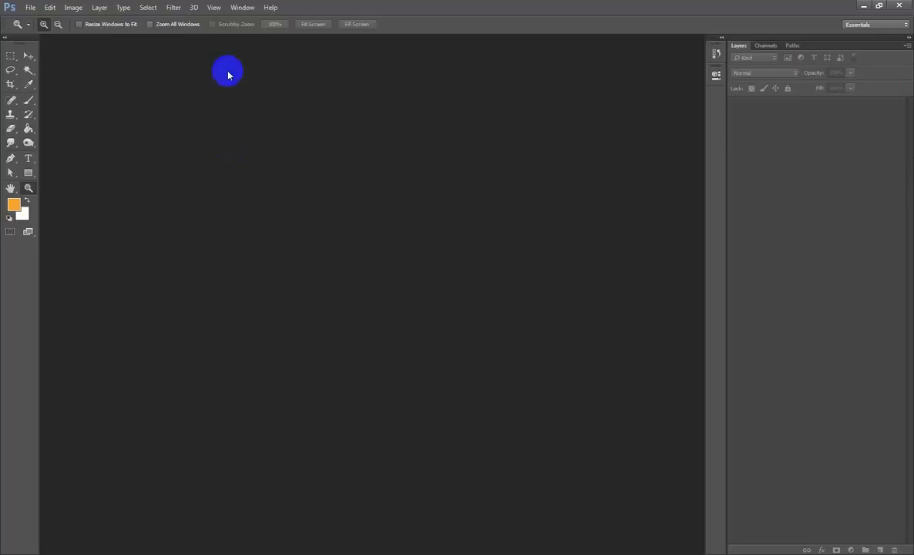
{"action": "left_click", "coordinate": [235, 8]}
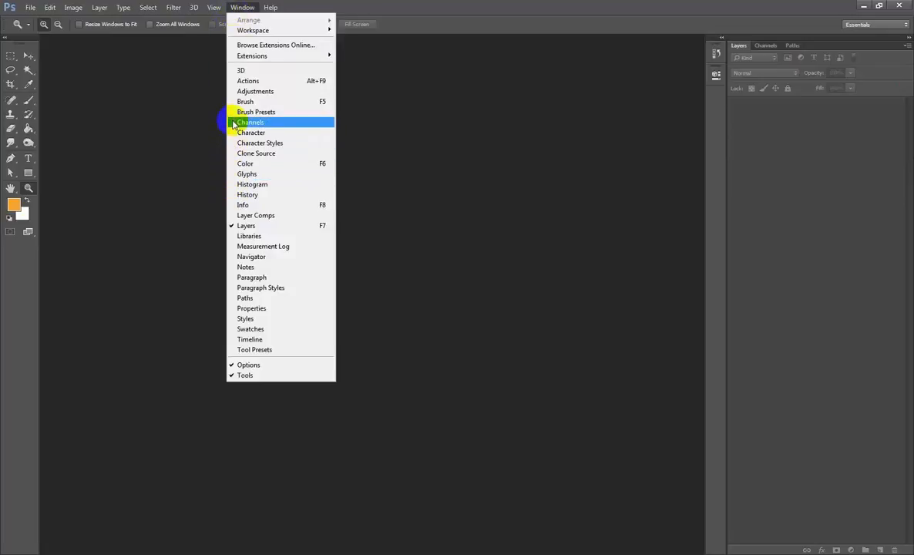
{"action": "left_click", "coordinate": [234, 165]}
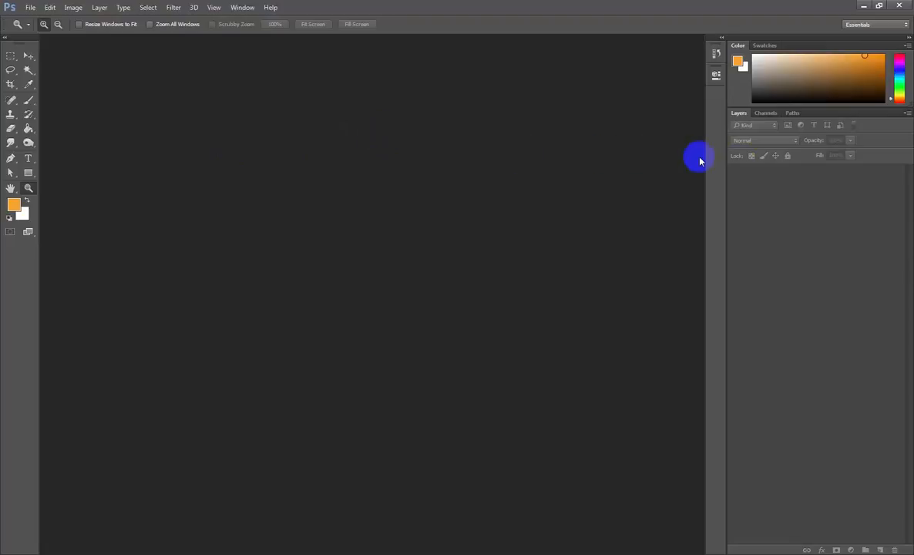
- Enlarge the Color panel's height down to about the middle of the dock and collapse the docked panels to labelled icons
{"action": "left_click_drag", "start_coordinate": [815, 107], "coordinate": [813, 337]}
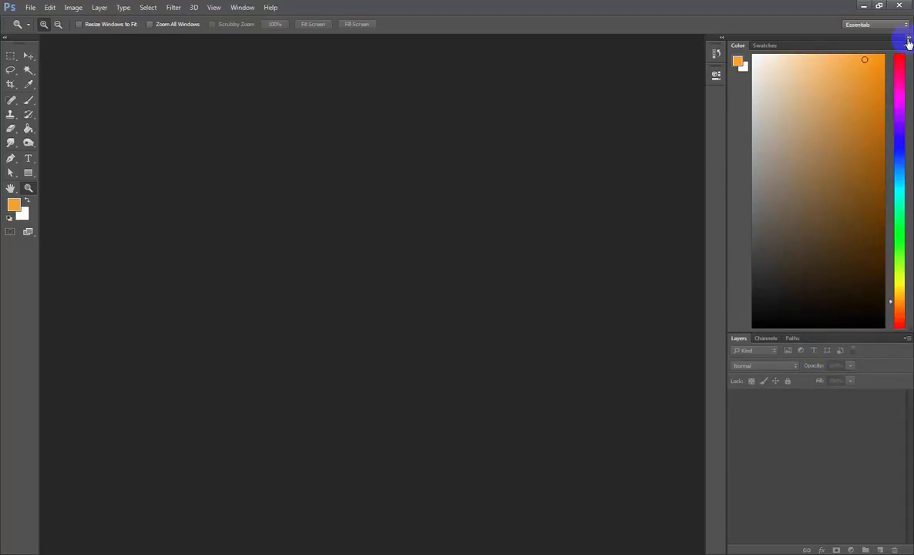
{"action": "left_click", "coordinate": [908, 38]}
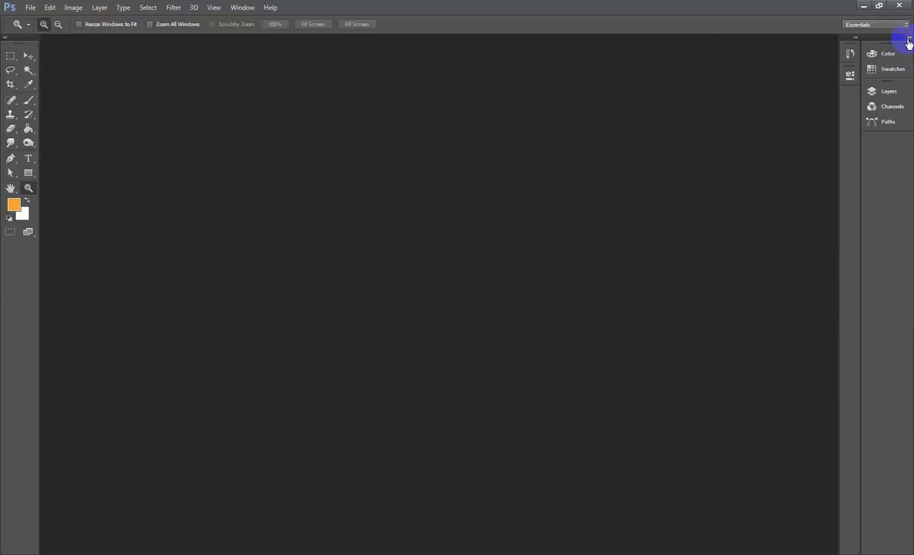
- Detach the Color panel from the dock as a floating panel, open it and make it slightly taller
{"action": "left_click", "coordinate": [872, 56]}
{"action": "left_click", "coordinate": [312, 137]}
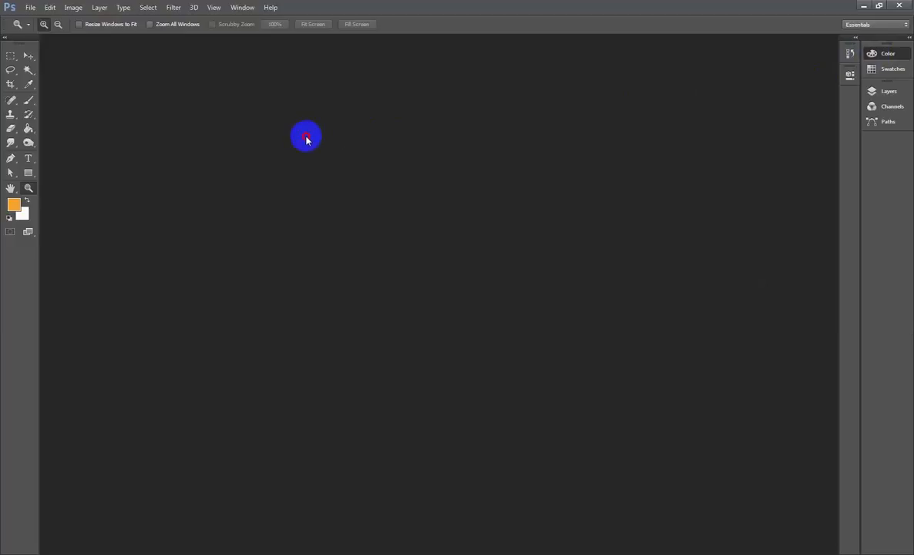
{"action": "left_click_drag", "start_coordinate": [279, 137], "coordinate": [283, 133]}
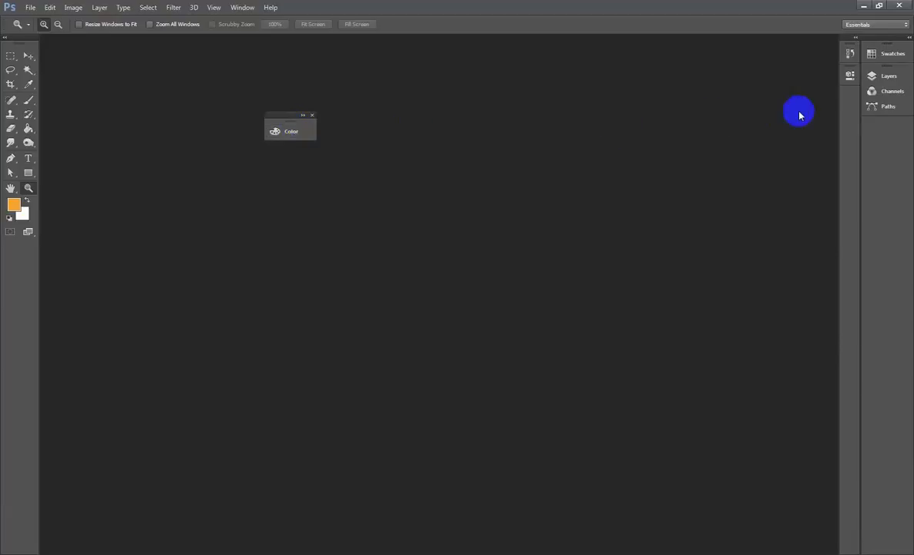
{"action": "left_click", "coordinate": [285, 134]}
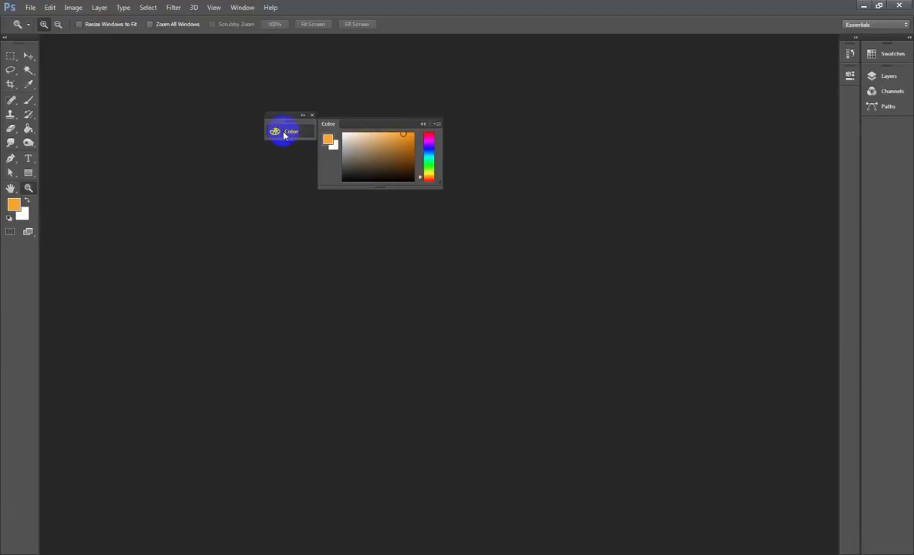
{"action": "left_click", "coordinate": [285, 134]}
{"action": "left_click", "coordinate": [283, 134]}
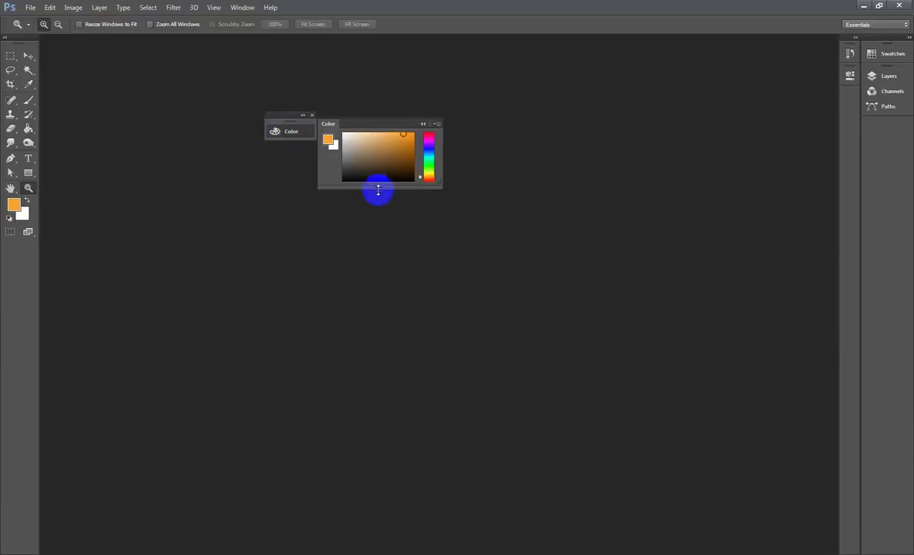
{"action": "left_click_drag", "start_coordinate": [374, 187], "coordinate": [394, 196]}
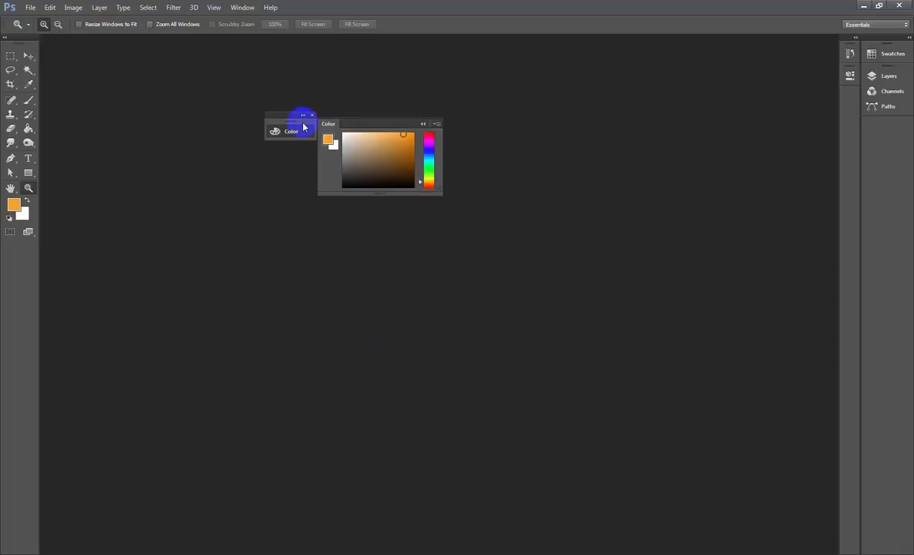
- Collapse the floating Color panel and dock it back in the Swatches group, below Swatches
{"action": "left_click", "coordinate": [303, 131]}
{"action": "left_click_drag", "start_coordinate": [291, 120], "coordinate": [895, 59]}
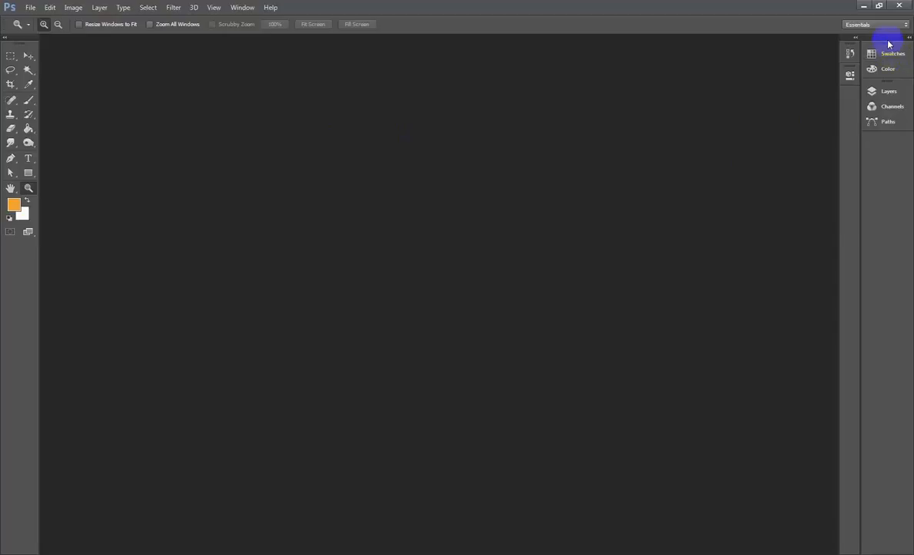
- Undock the collapsed panel columns as one floating group and dock them directly beside the toolbox
{"action": "left_click_drag", "start_coordinate": [888, 42], "coordinate": [377, 97]}
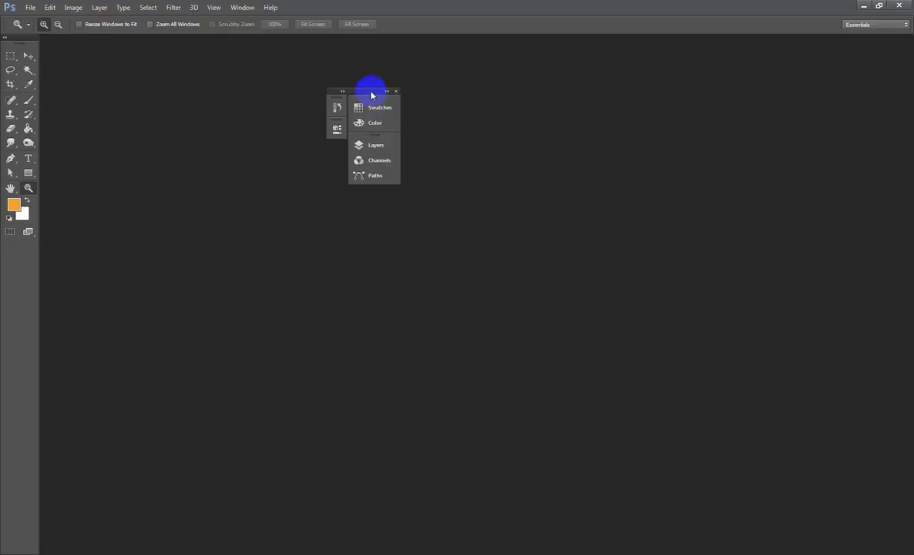
{"action": "mouse_move", "coordinate": [370, 95]}
{"action": "left_mouse_down"}
{"action": "mouse_move", "coordinate": [193, 161]}
{"action": "mouse_move", "coordinate": [96, 425]}
{"action": "mouse_move", "coordinate": [94, 459]}
{"action": "mouse_move", "coordinate": [106, 59]}
{"action": "mouse_move", "coordinate": [614, 55]}
{"action": "mouse_move", "coordinate": [649, 459]}
{"action": "mouse_move", "coordinate": [195, 190]}
{"action": "mouse_move", "coordinate": [165, 153]}
{"action": "mouse_move", "coordinate": [43, 142]}
{"action": "left_mouse_up"}
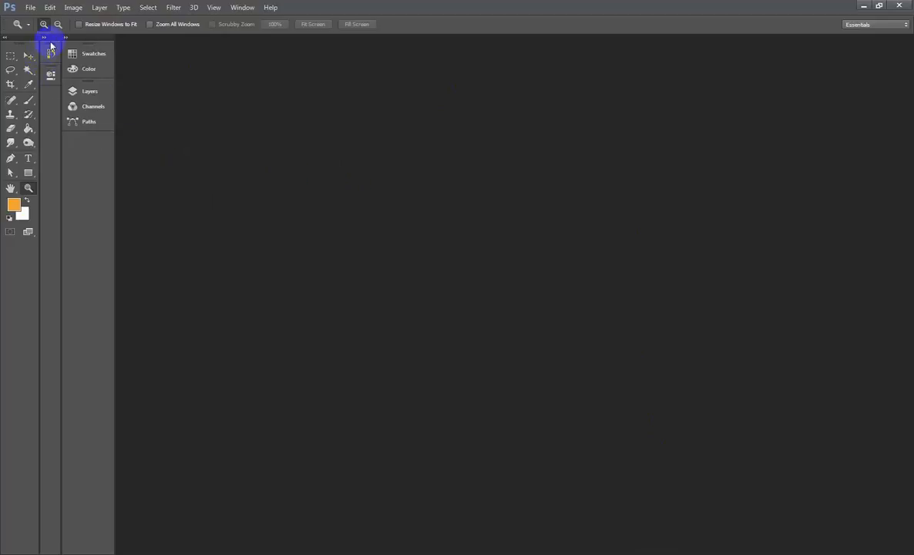
- Float the toolbox together with the panel columns, and redock the toolbox and the panels at their original opposite edges of the workspace
{"action": "left_click_drag", "start_coordinate": [52, 38], "coordinate": [327, 98]}
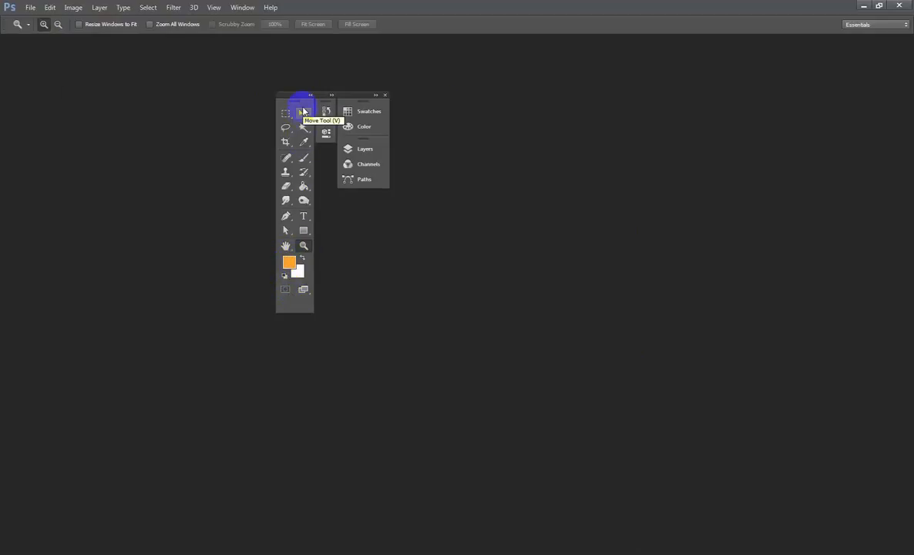
{"action": "left_click_drag", "start_coordinate": [298, 98], "coordinate": [5, 117]}
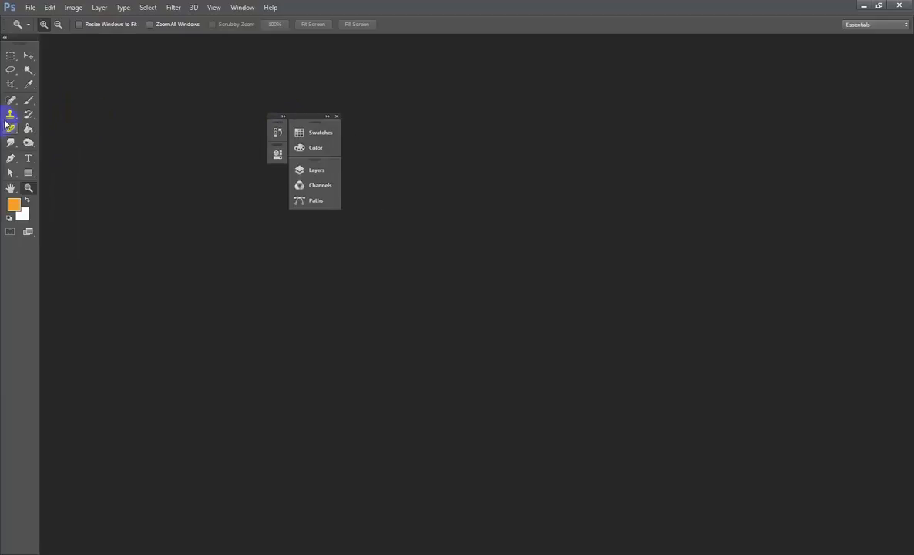
{"action": "left_click", "coordinate": [337, 116]}
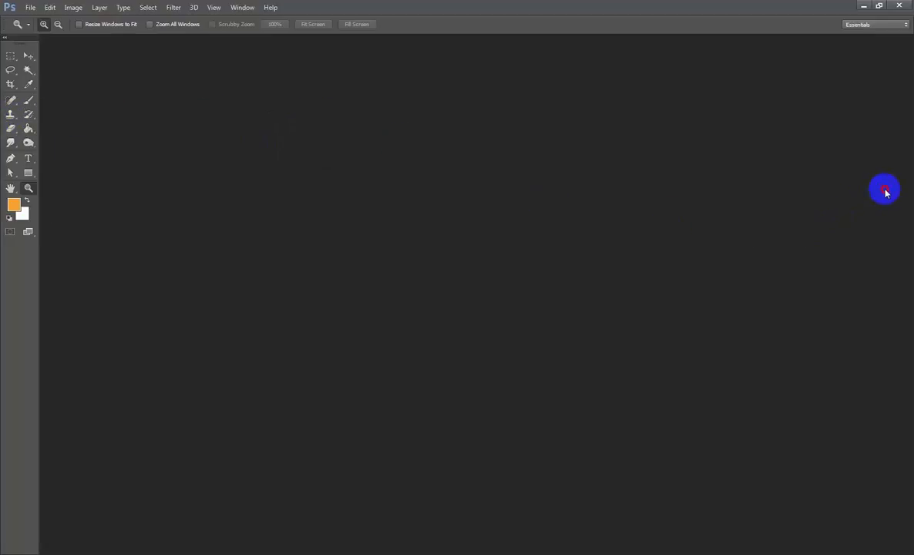
{"action": "mouse_move", "coordinate": [911, 188]}
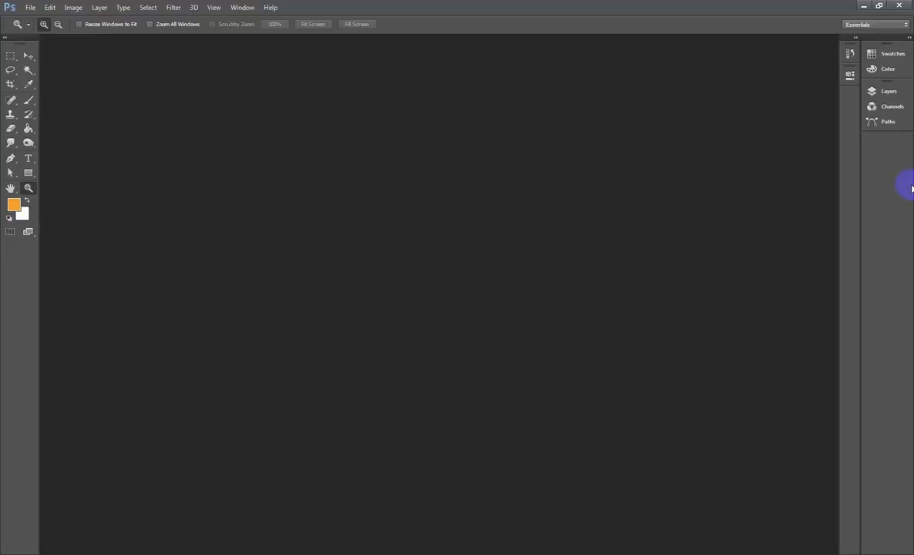
- Expand the collapsed panel dock and close the Swatches and Color panels, keeping the Layers group
{"action": "left_click", "coordinate": [908, 38]}
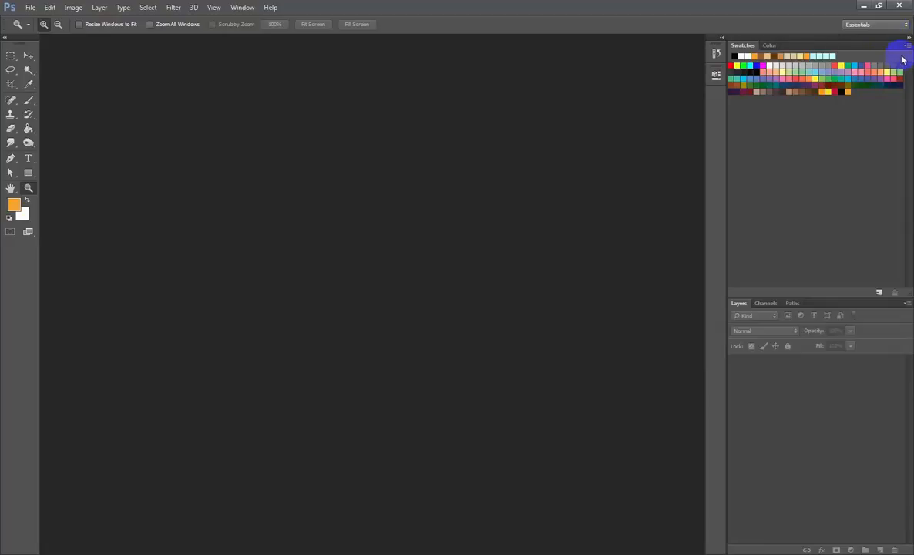
{"action": "left_click", "coordinate": [907, 47]}
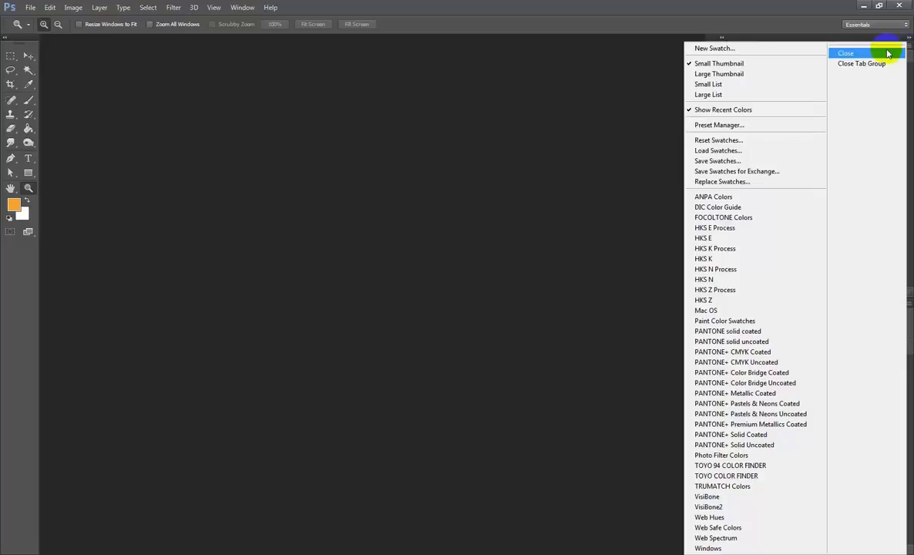
{"action": "left_click", "coordinate": [846, 53]}
{"action": "left_click", "coordinate": [907, 47]}
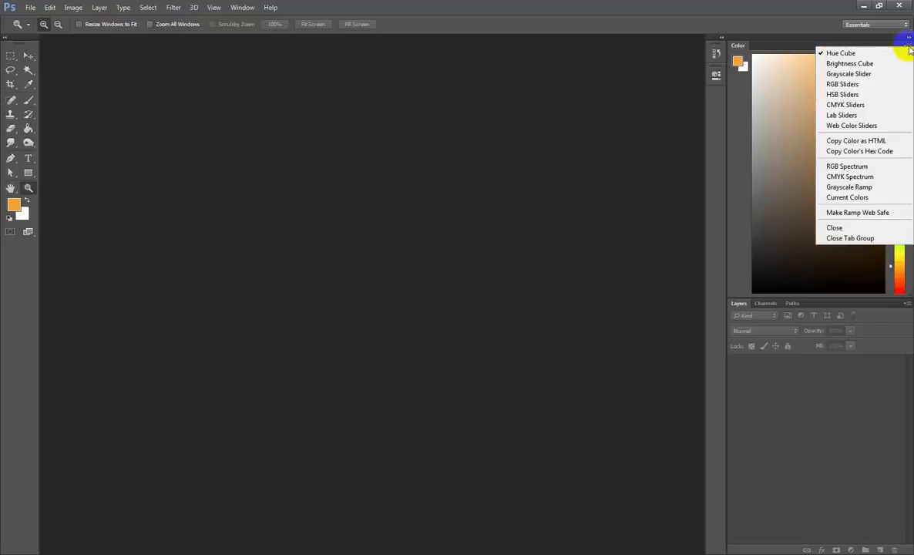
{"action": "left_click", "coordinate": [857, 229]}
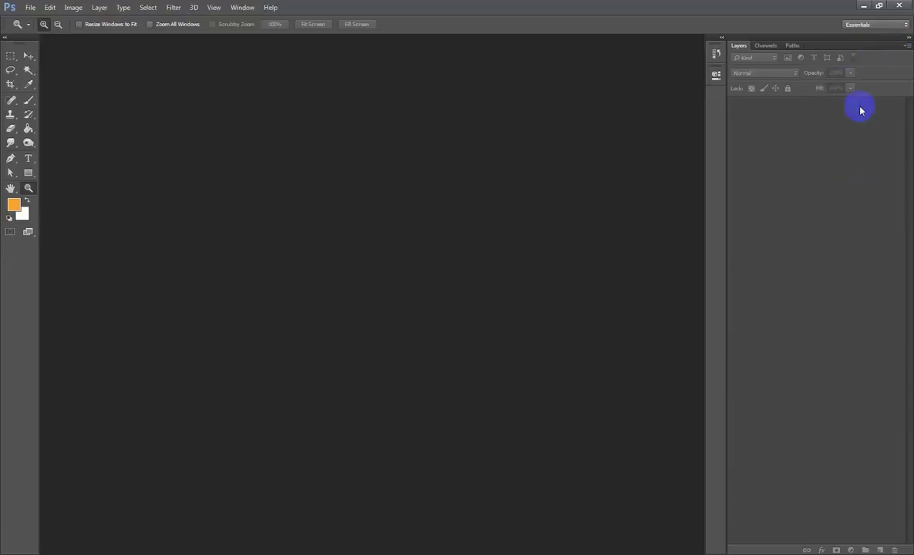
- Collapse the panel dock and stack the History and Properties panels below the Layers group in a single column
{"action": "left_click", "coordinate": [907, 37]}
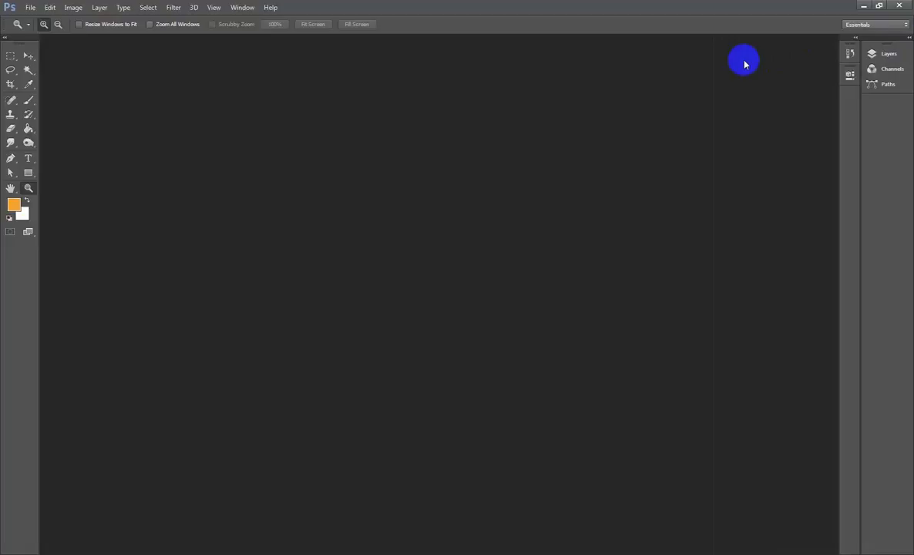
{"action": "left_click_drag", "start_coordinate": [849, 55], "coordinate": [888, 108]}
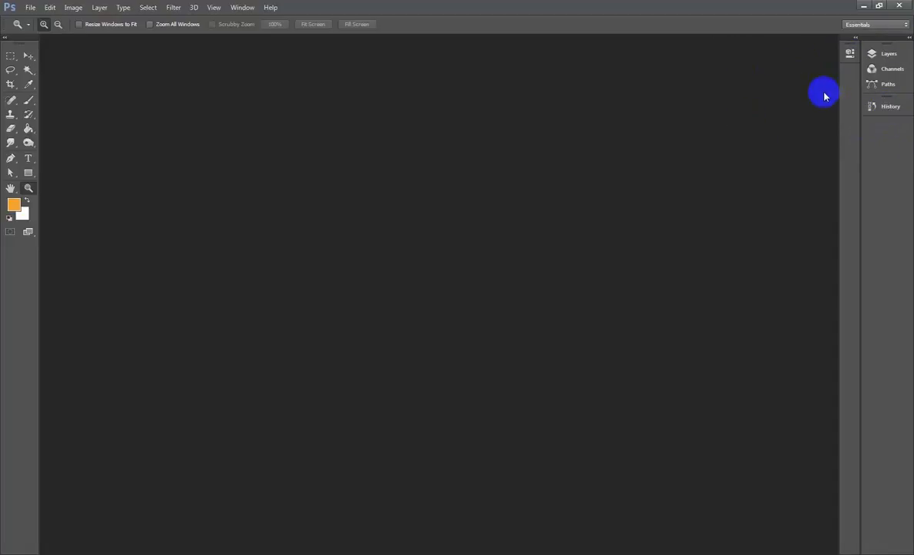
{"action": "left_click_drag", "start_coordinate": [849, 51], "coordinate": [871, 128]}
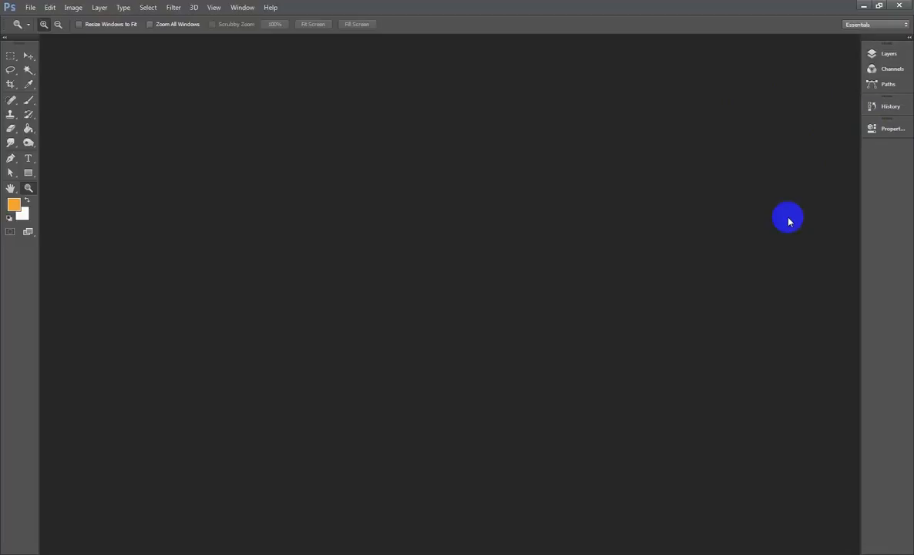
- Widen the collapsed panel column to fit the full panel names, and temporarily hide and restore all tools and panels
{"action": "left_click_drag", "start_coordinate": [860, 202], "coordinate": [840, 204]}
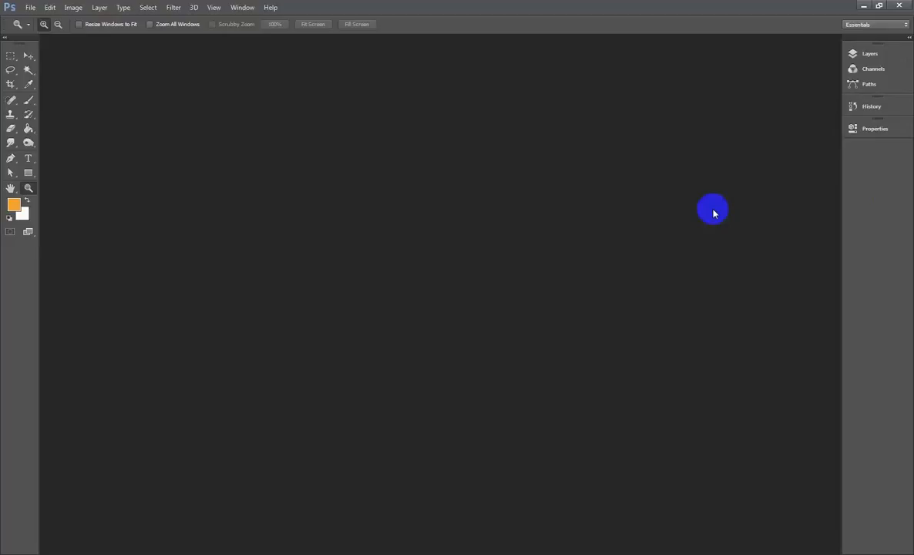
{"action": "key", "text": "Tab"}
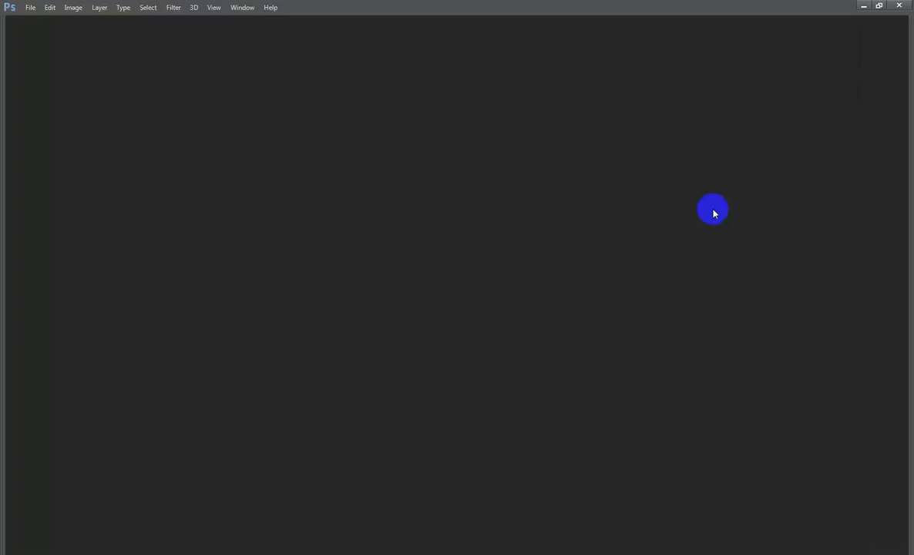
{"action": "key", "text": "Tab"}
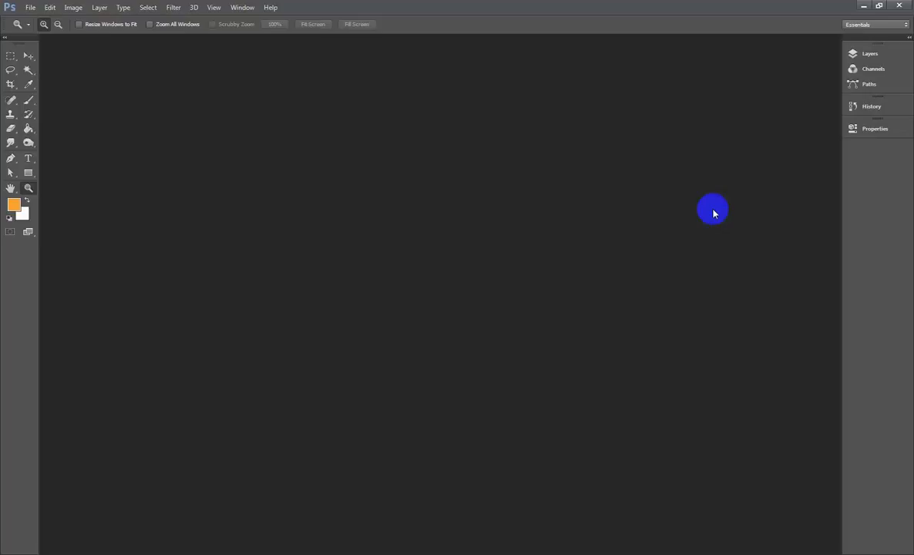
- Lengthen the pop-out Layers and History panels downward, and collapse them back into the panel column
{"action": "left_click", "coordinate": [862, 61]}
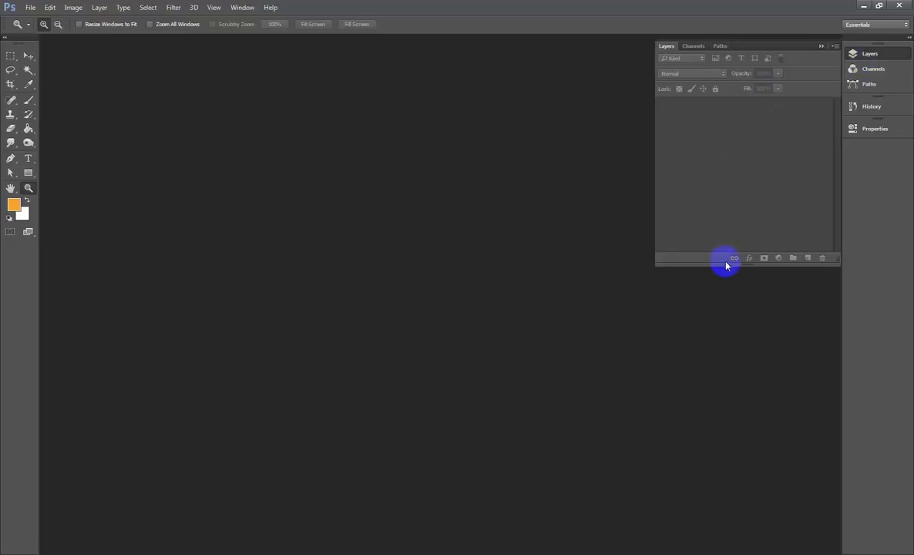
{"action": "left_click_drag", "start_coordinate": [726, 265], "coordinate": [729, 408]}
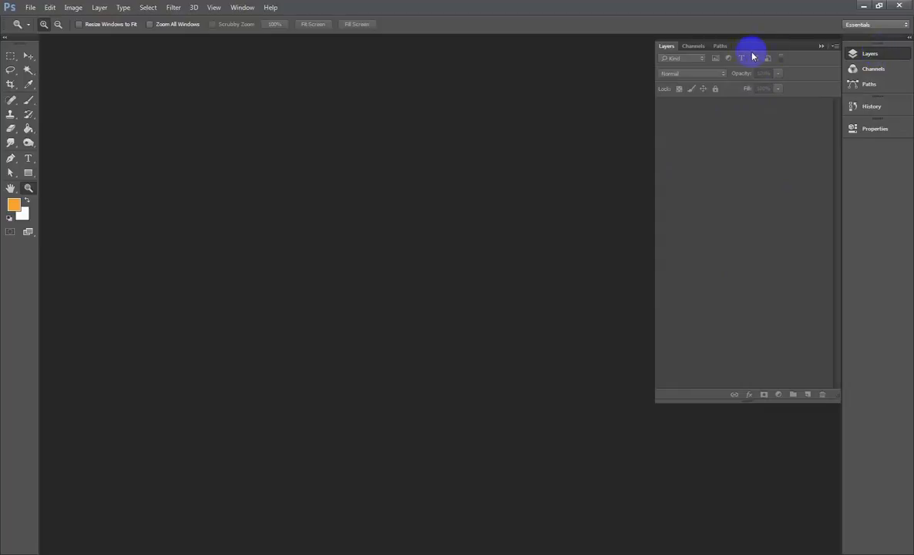
{"action": "left_click", "coordinate": [869, 107]}
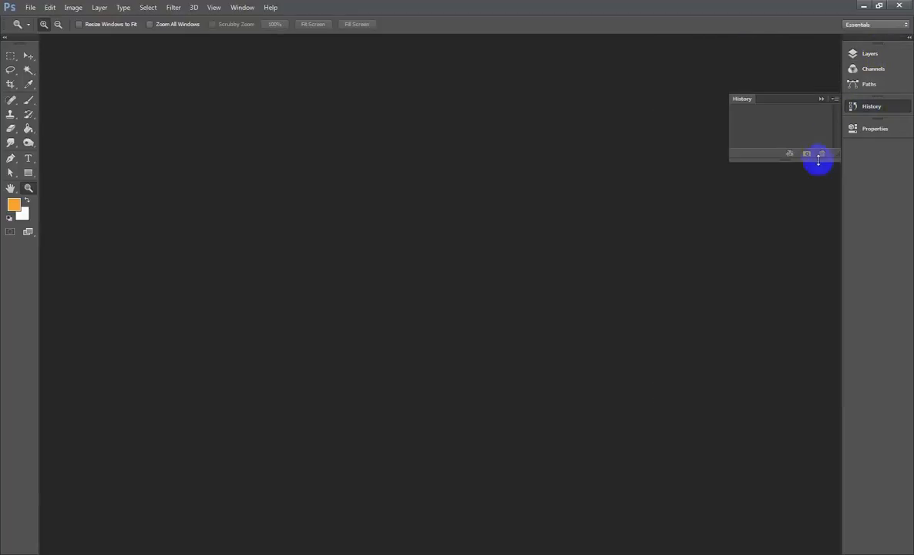
{"action": "left_click_drag", "start_coordinate": [792, 161], "coordinate": [790, 374]}
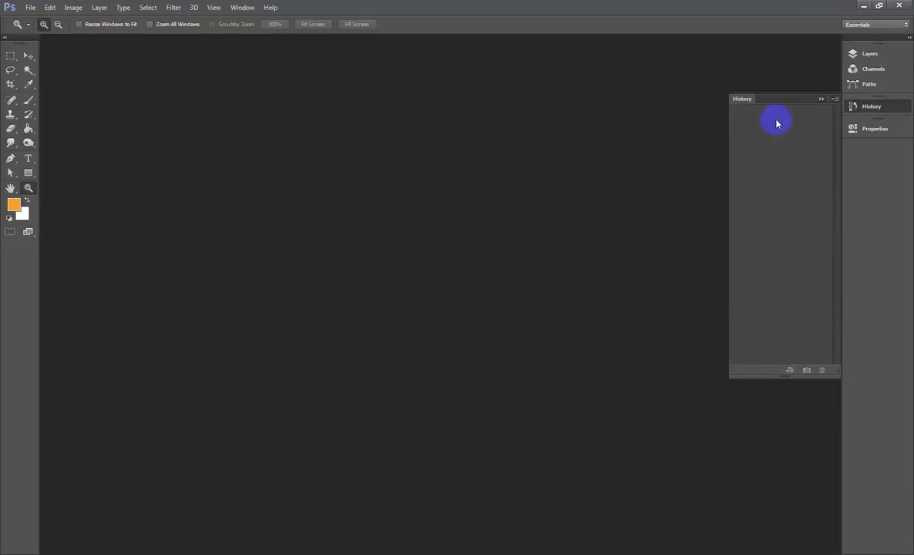
{"action": "left_click", "coordinate": [856, 109]}
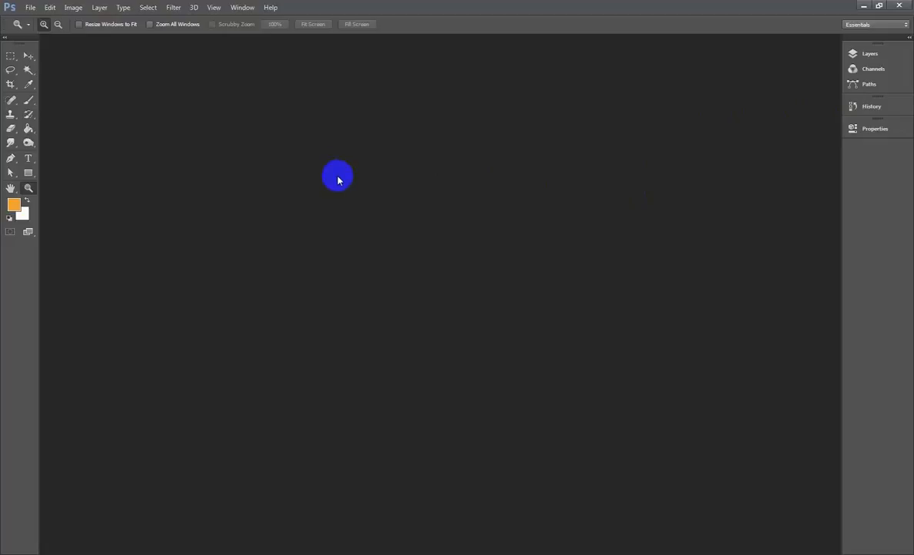
- Save the current panel layout as a workspace named "new", without capturing keyboard shortcuts or menus
{"action": "left_click", "coordinate": [243, 8]}
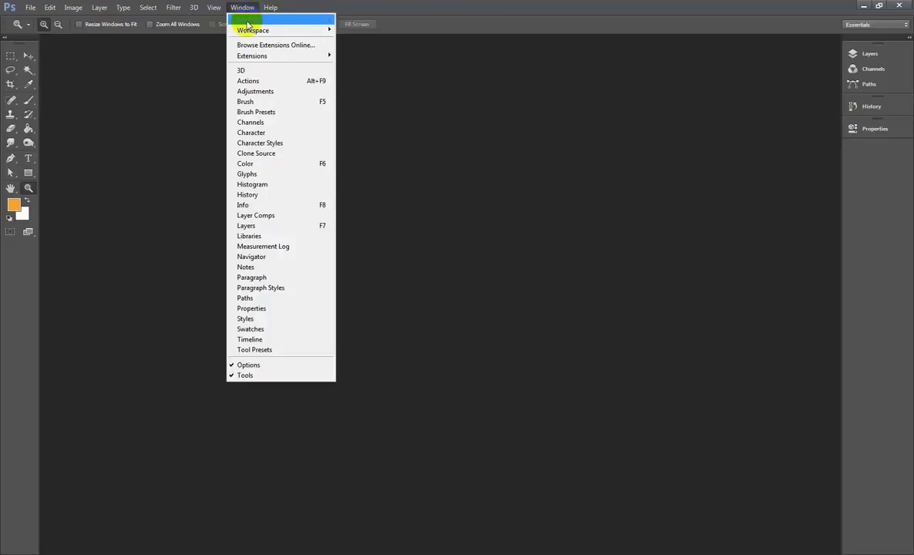
{"action": "mouse_move", "coordinate": [246, 29]}
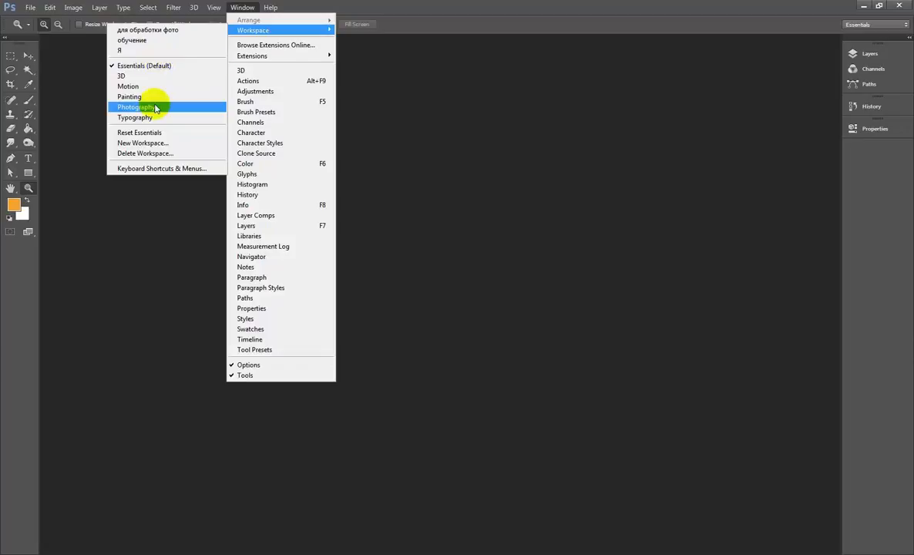
{"action": "left_click", "coordinate": [160, 145]}
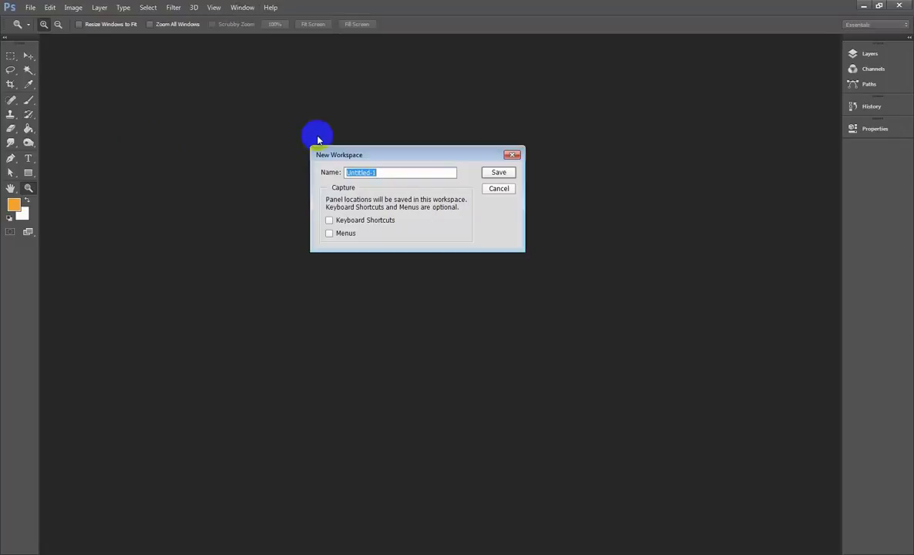
{"action": "type", "text": "ne"}
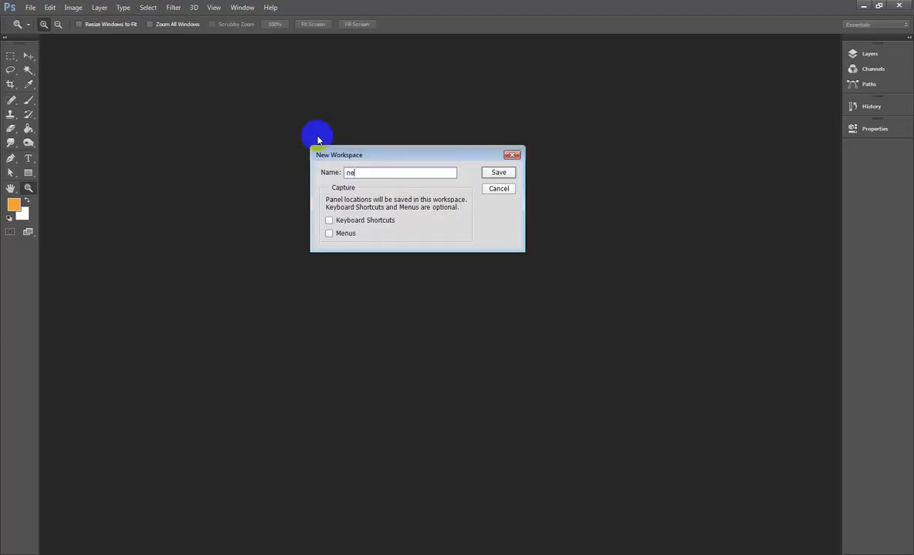
{"action": "type", "text": "w"}
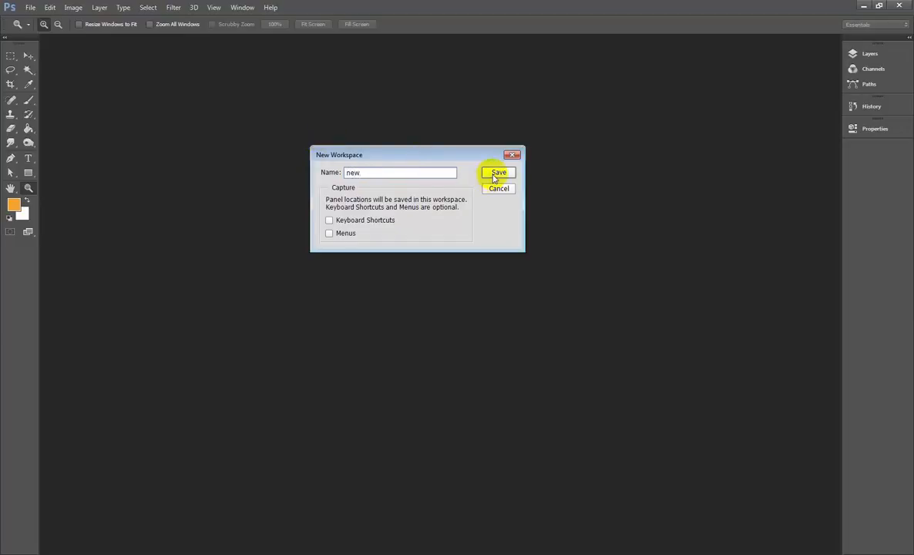
{"action": "left_click", "coordinate": [329, 222]}
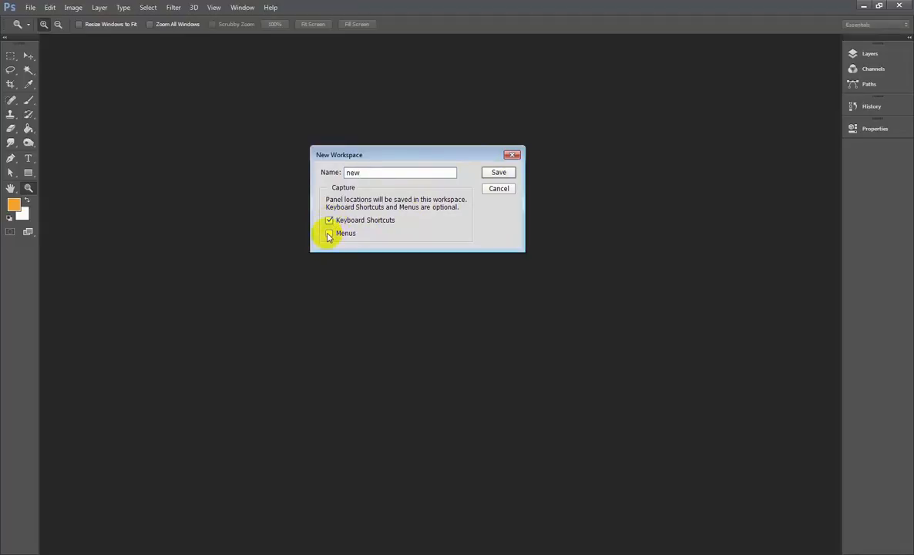
{"action": "left_click", "coordinate": [329, 235]}
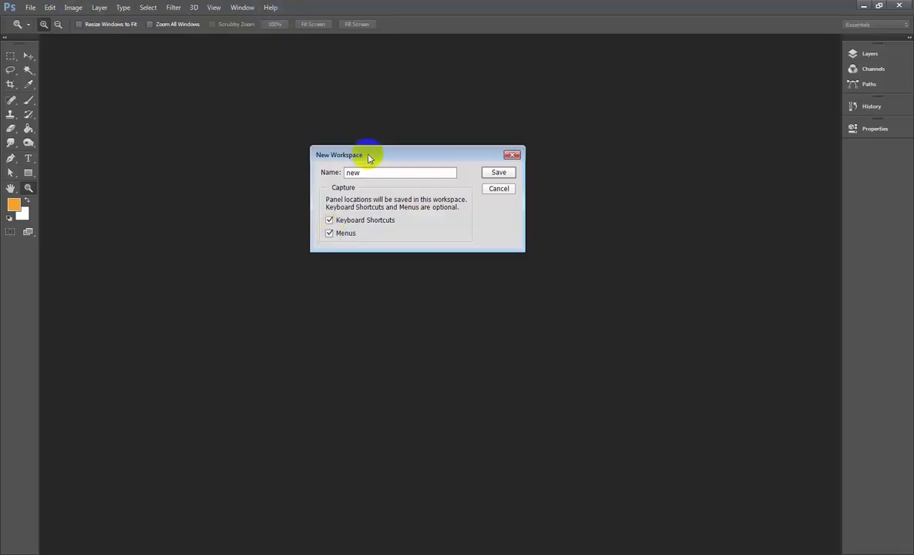
{"action": "left_click", "coordinate": [497, 172]}
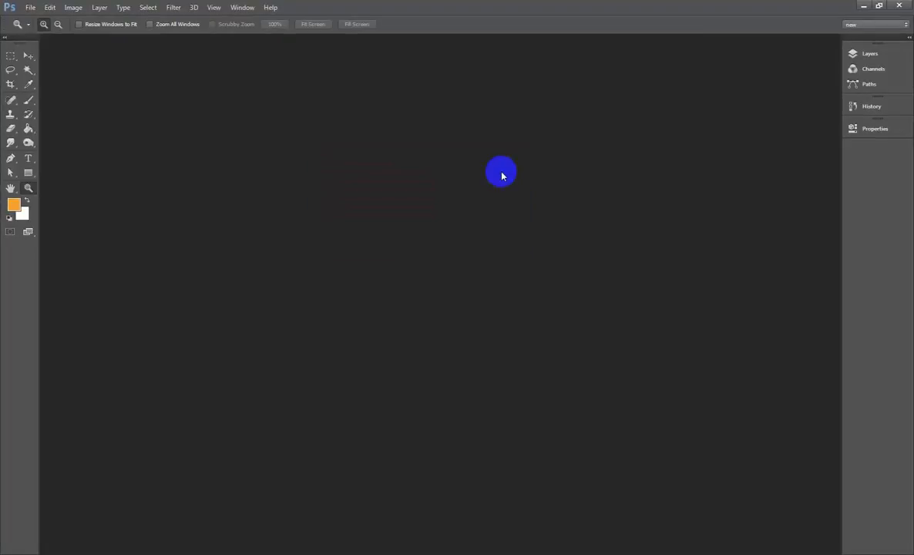
- Switch to the 3D workspace and return to the saved "new" workspace
{"action": "left_click", "coordinate": [243, 10]}
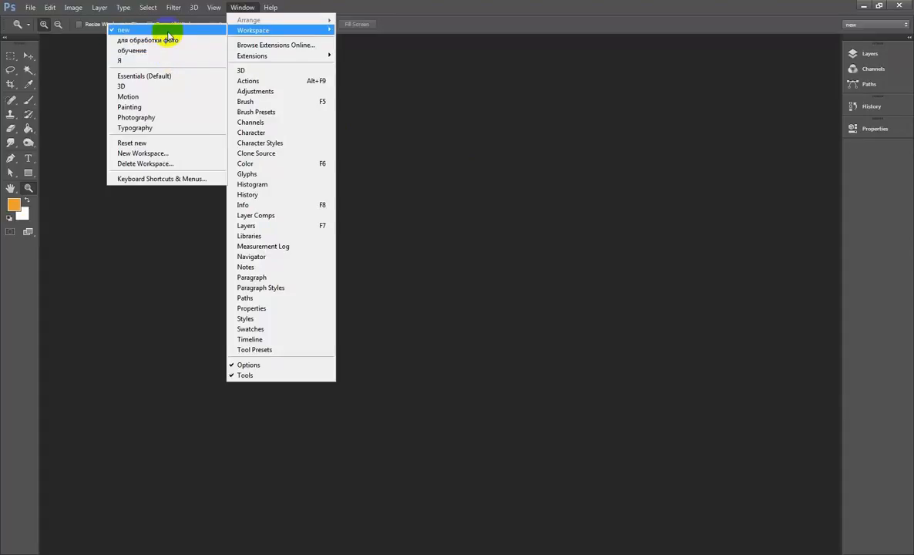
{"action": "left_click", "coordinate": [157, 87]}
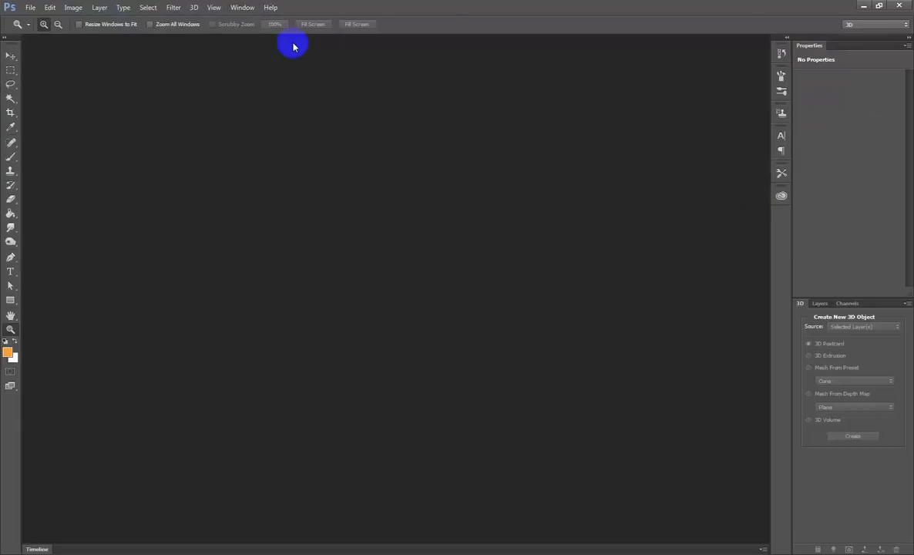
{"action": "left_click", "coordinate": [242, 7]}
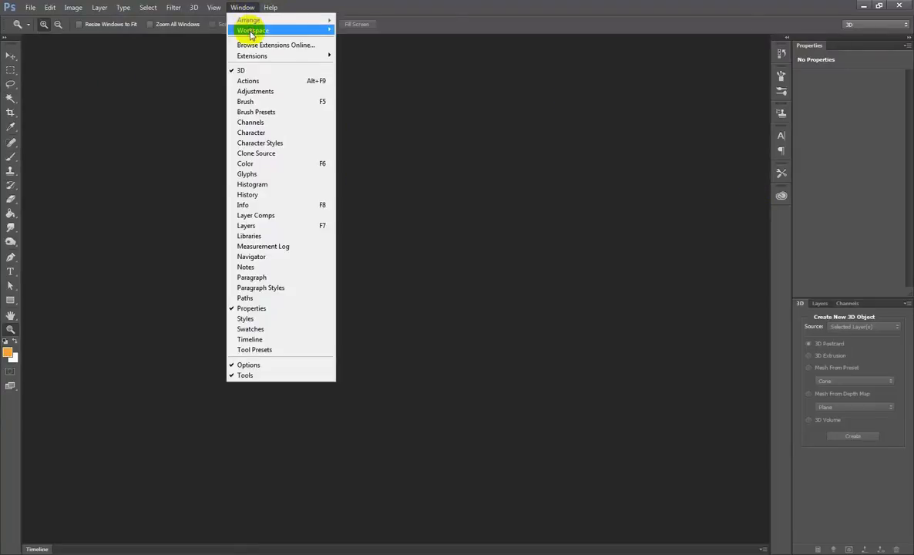
{"action": "left_click", "coordinate": [183, 36]}
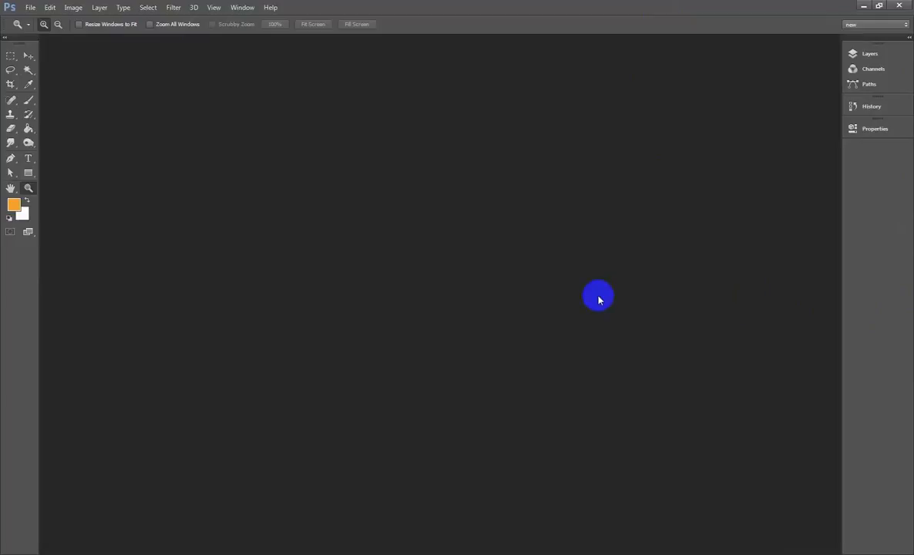
{"action": "left_click", "coordinate": [898, 26]}
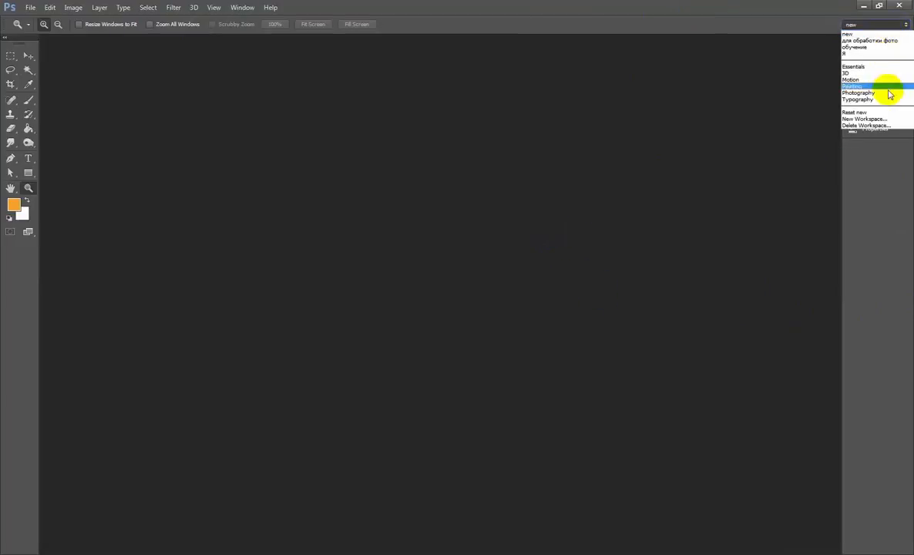
{"action": "left_click", "coordinate": [894, 33]}
- Scatter the Layers, Paths, Properties and History panels as floating panels over the workspace, and expand the remaining Channels dock
{"action": "left_click_drag", "start_coordinate": [881, 53], "coordinate": [238, 223]}
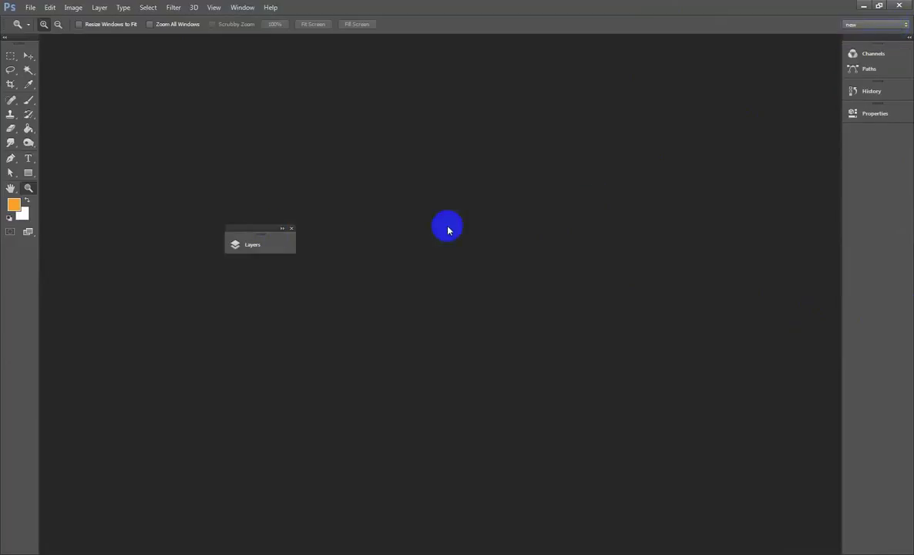
{"action": "left_click_drag", "start_coordinate": [852, 71], "coordinate": [331, 158]}
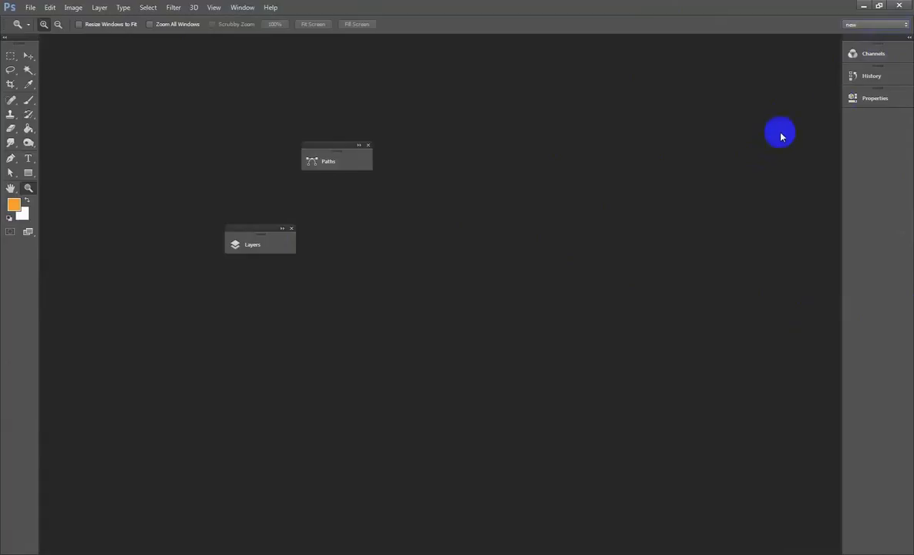
{"action": "left_click_drag", "start_coordinate": [865, 98], "coordinate": [358, 344]}
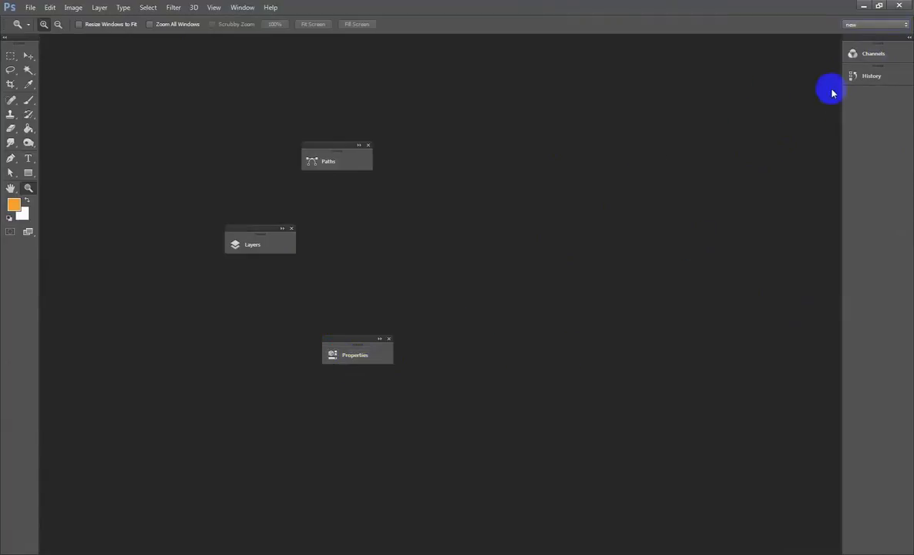
{"action": "left_click_drag", "start_coordinate": [841, 77], "coordinate": [654, 367]}
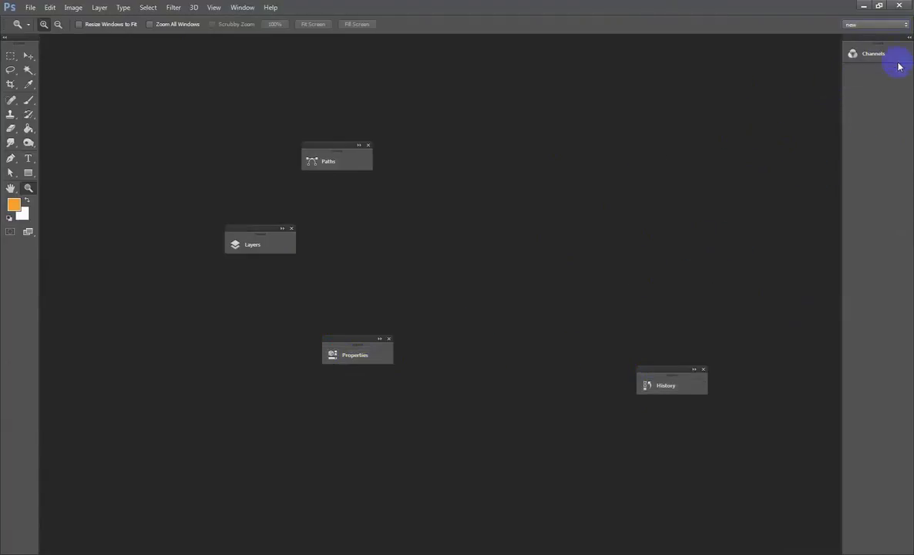
{"action": "left_click", "coordinate": [906, 38]}
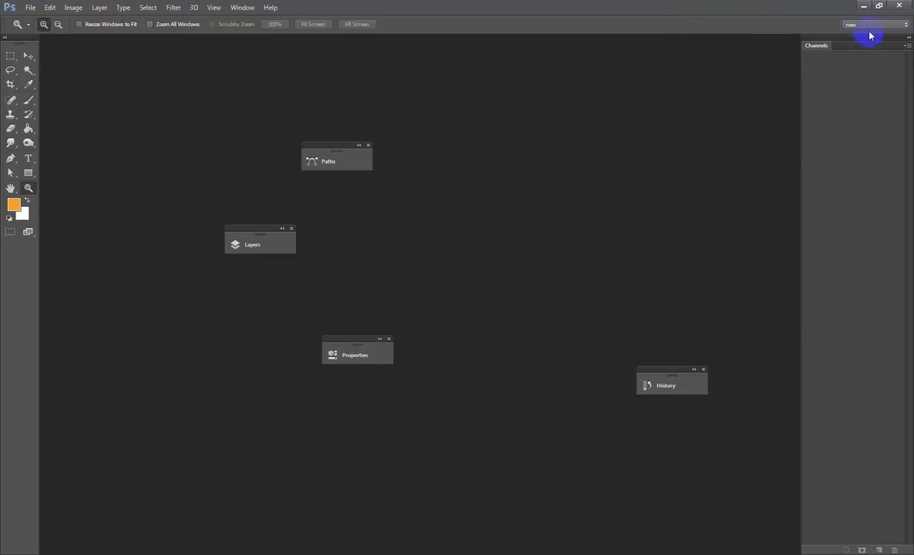
- Reset the "new" workspace to its saved panel layout
{"action": "left_click", "coordinate": [236, 11]}
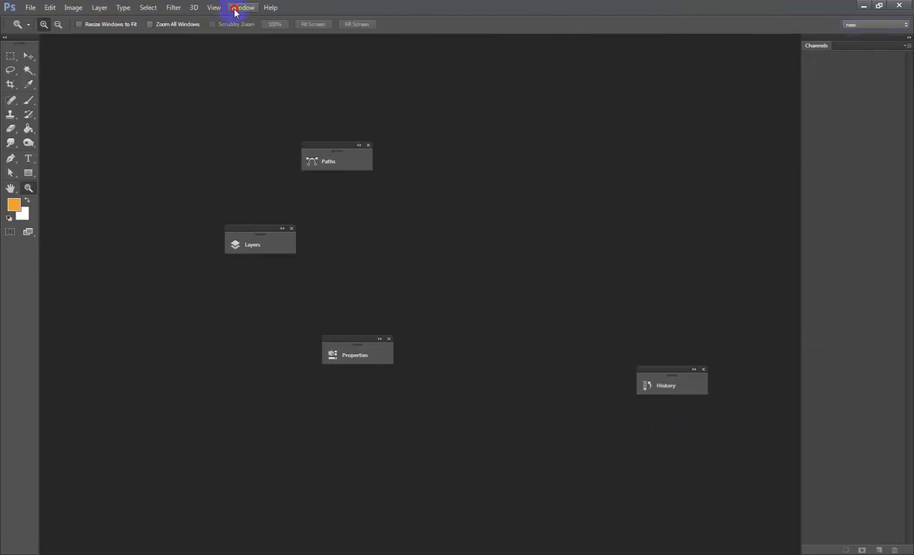
{"action": "mouse_move", "coordinate": [239, 30]}
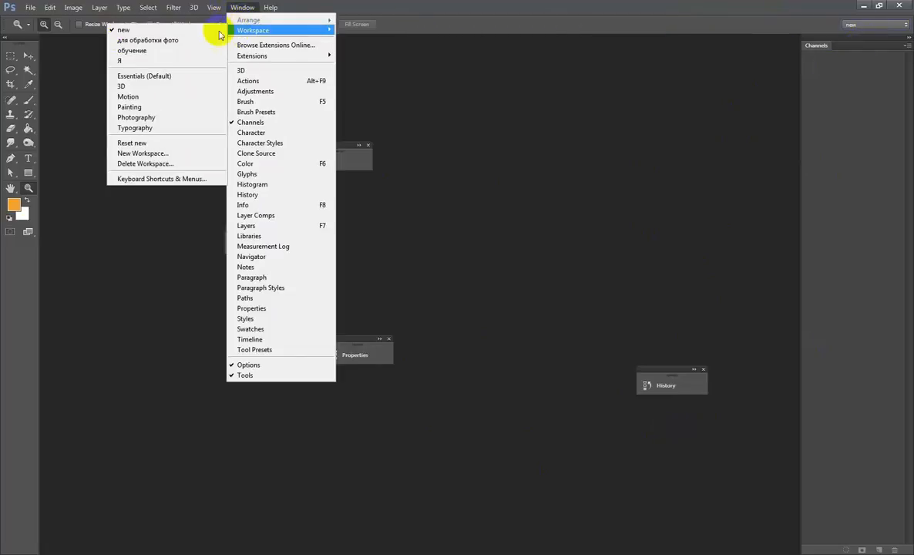
{"action": "left_click", "coordinate": [173, 146]}
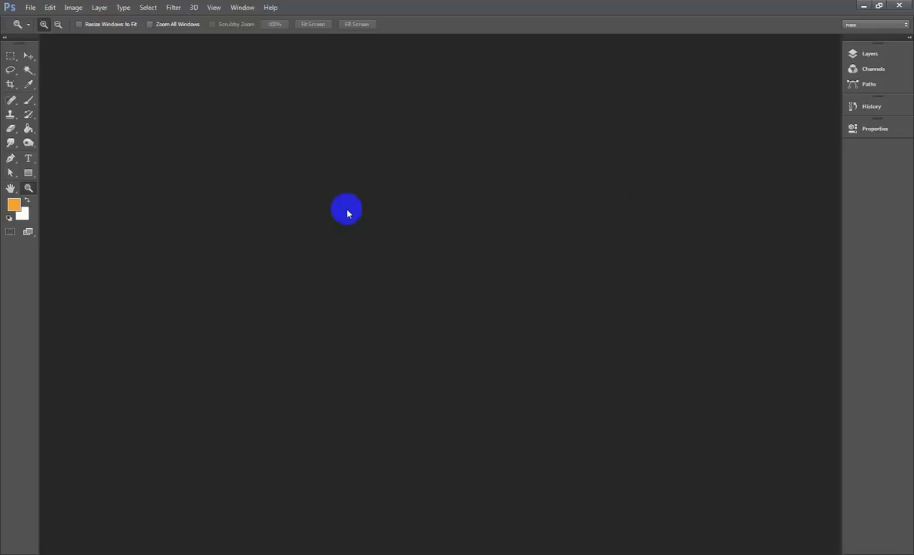
- Open the cat image 17114958 from the котики folder and activate the Move tool
{"action": "left_click", "coordinate": [30, 7]}
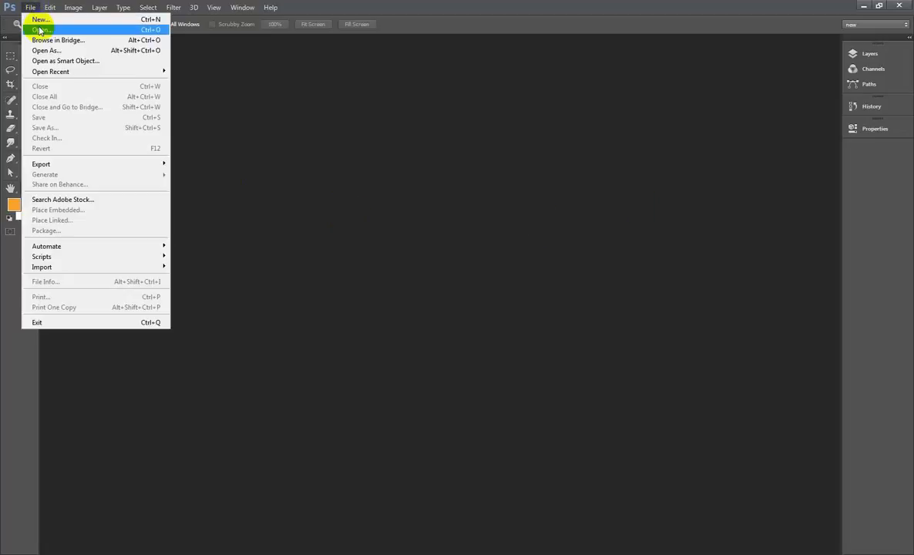
{"action": "left_click", "coordinate": [360, 135]}
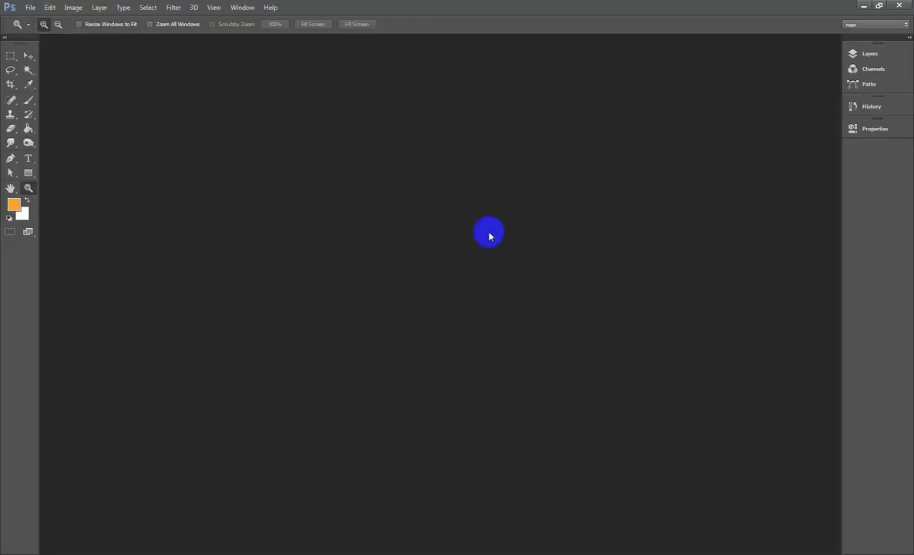
{"action": "double_click", "coordinate": [485, 253]}
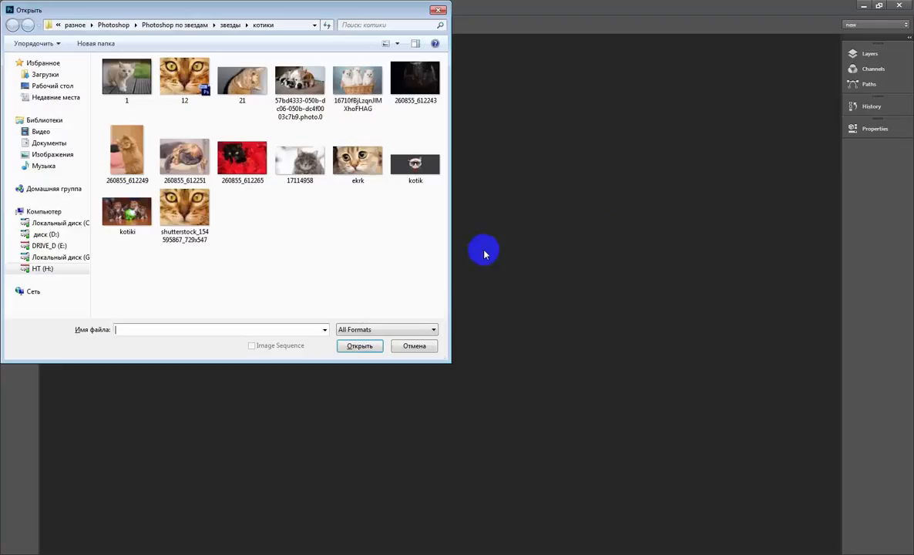
{"action": "left_click", "coordinate": [292, 175]}
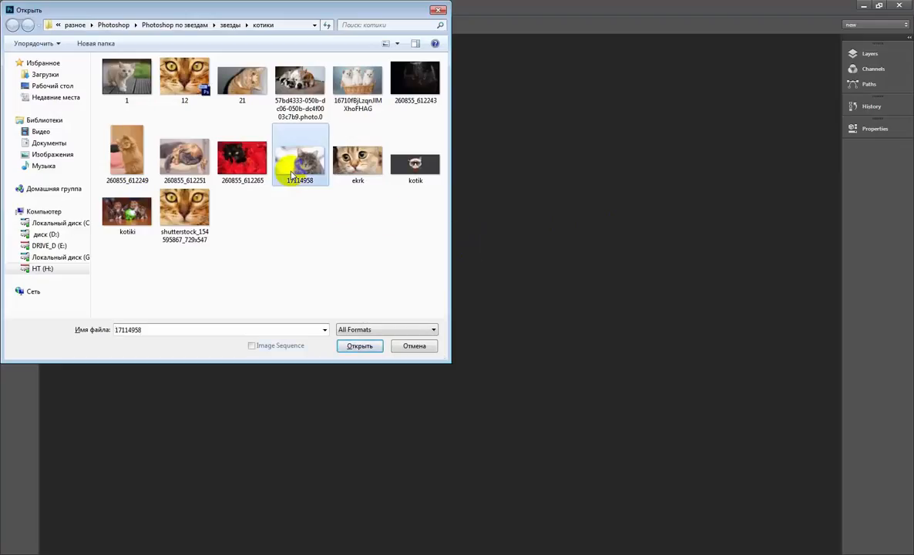
{"action": "left_click", "coordinate": [359, 346]}
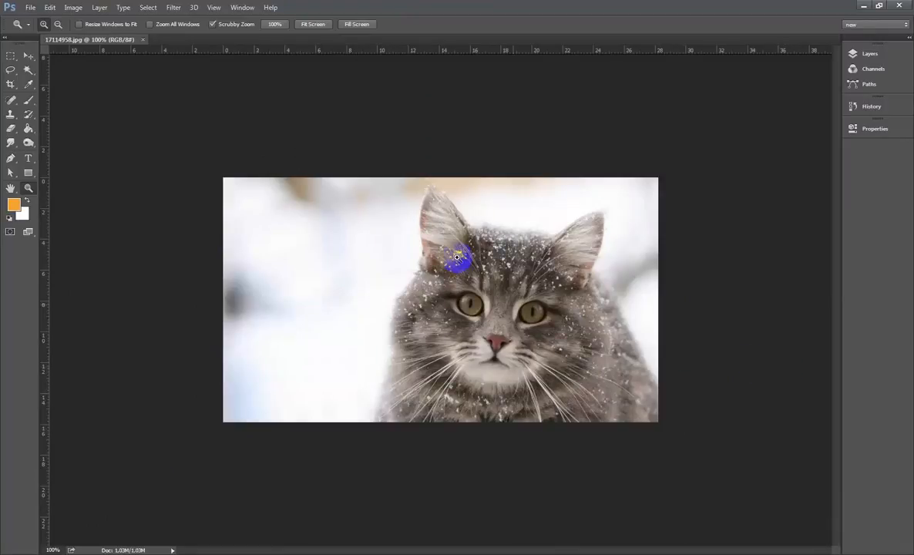
{"action": "left_click", "coordinate": [28, 57]}
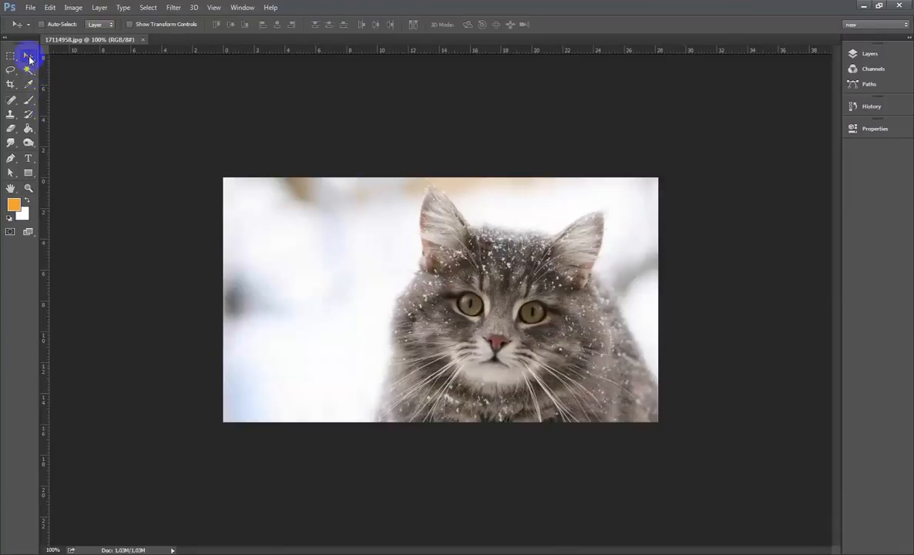
- Brighten the interface theme to the lightest gray, darken it to the darkest shade, and return it to the second-darkest gray
{"action": "key", "text": "shift+F2"}
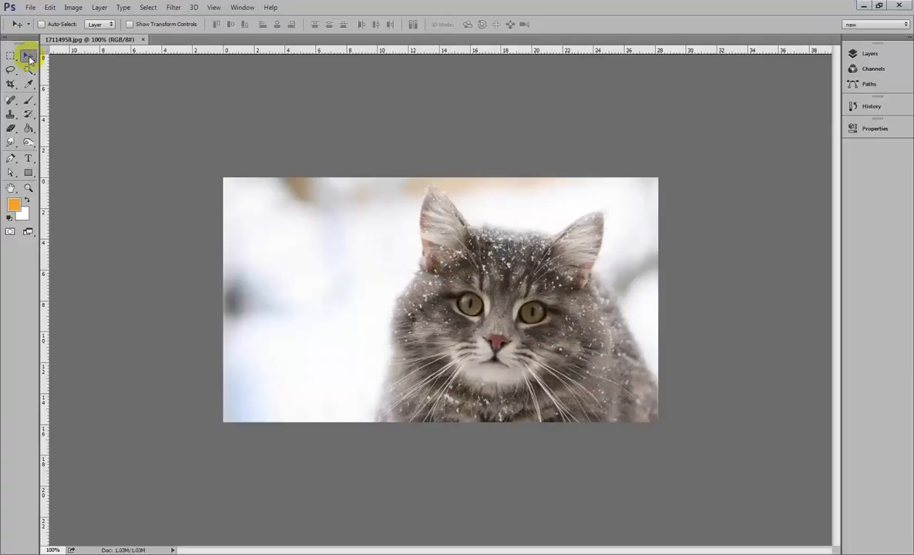
{"action": "key", "text": "shift+F2"}
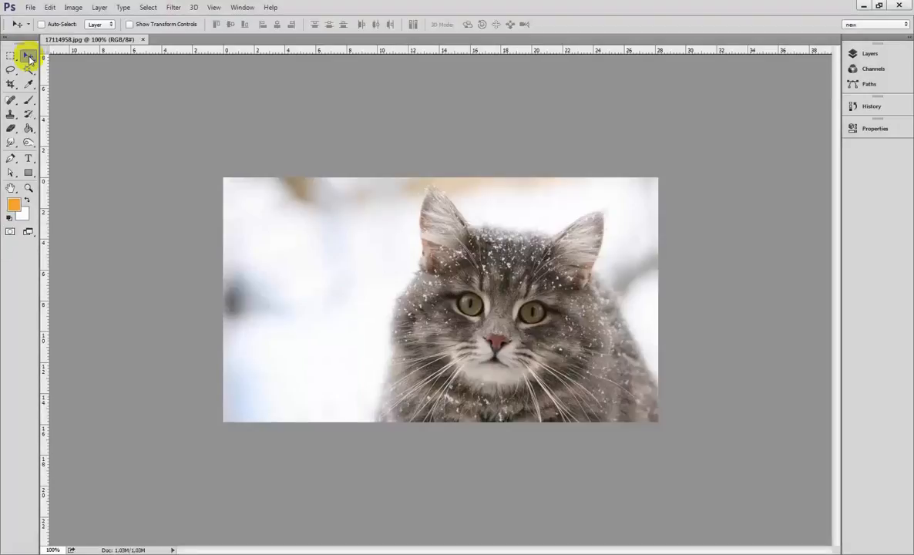
{"action": "key", "text": "shift+F1"}
{"action": "key", "text": "shift+F1"}
{"action": "key", "text": "shift+F1"}
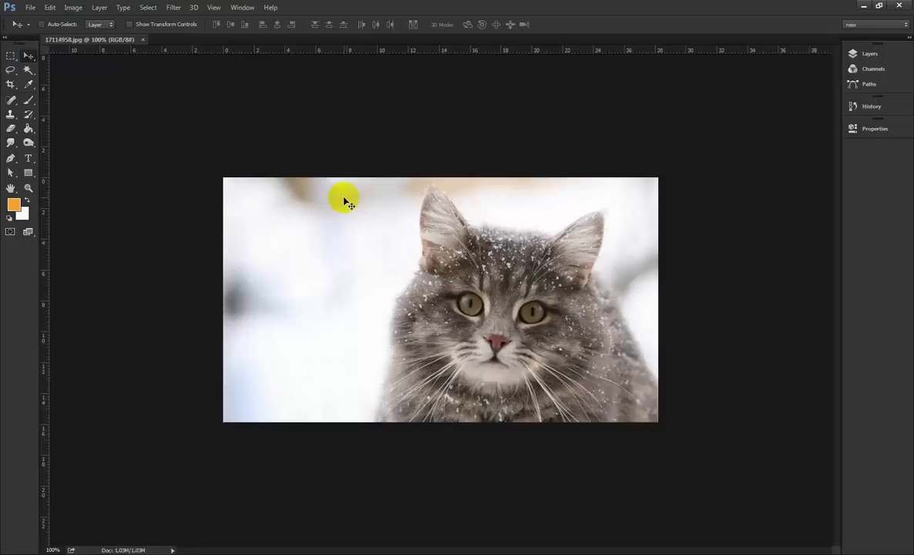
{"action": "key", "text": "shift+F2"}
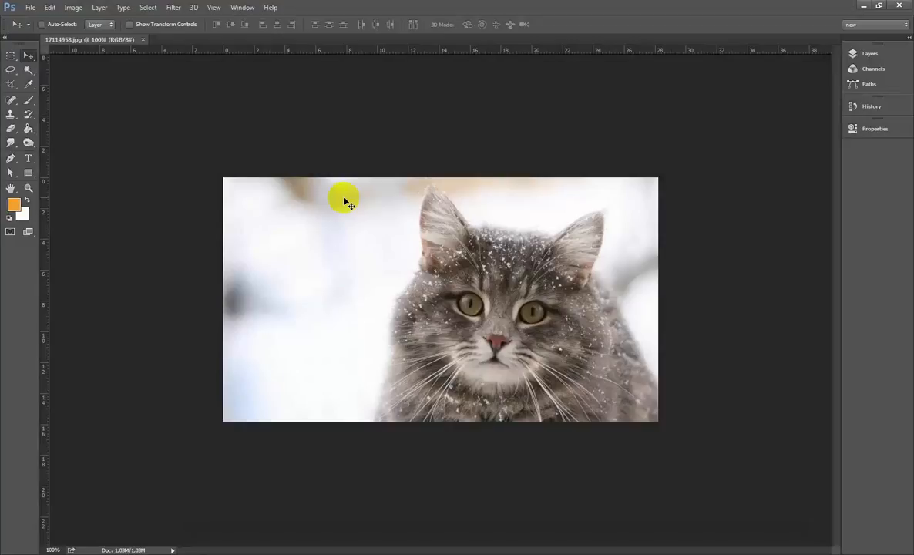
{"action": "left_click", "coordinate": [281, 418]}
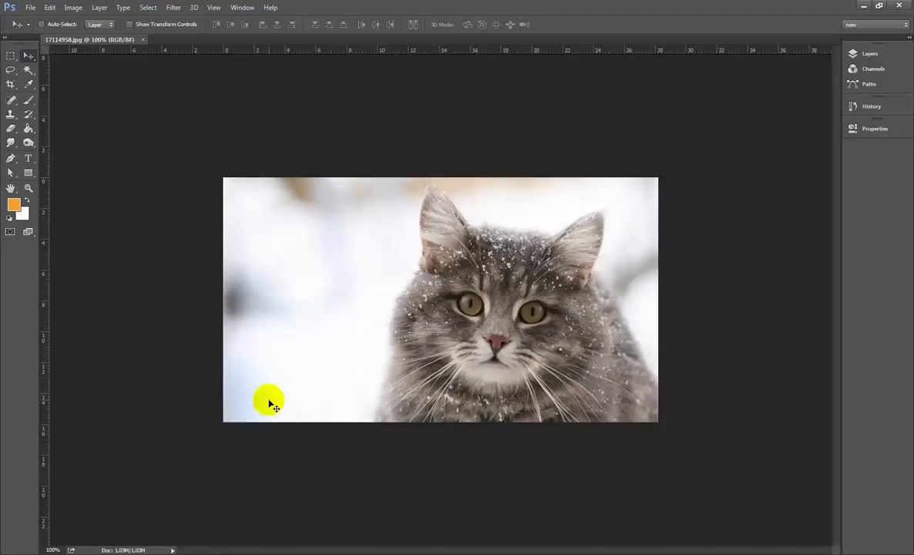
{"action": "left_click", "coordinate": [692, 488]}
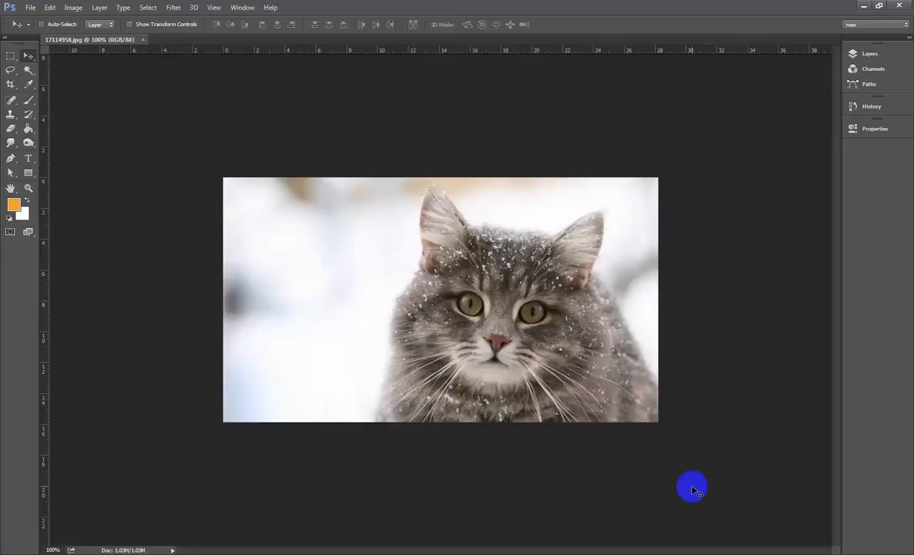